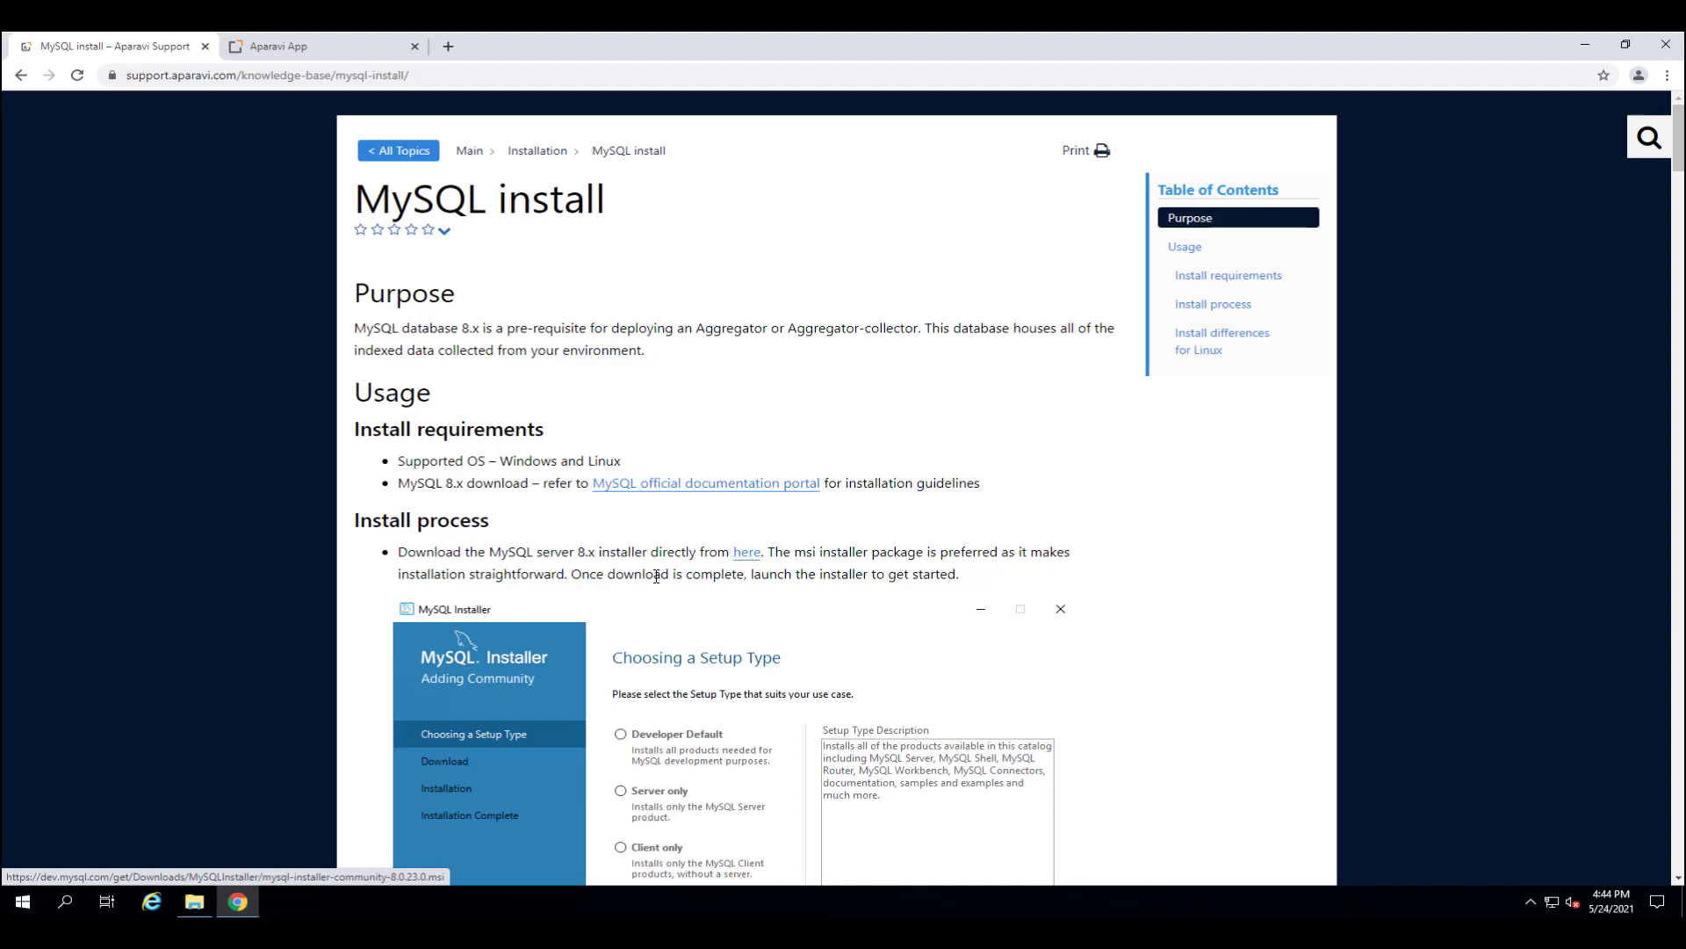
# Step: Open the Downloads folder in File Explorer and launch the mysql-installer-community-8.0.23.0 installer
pyautogui.click(194, 899)
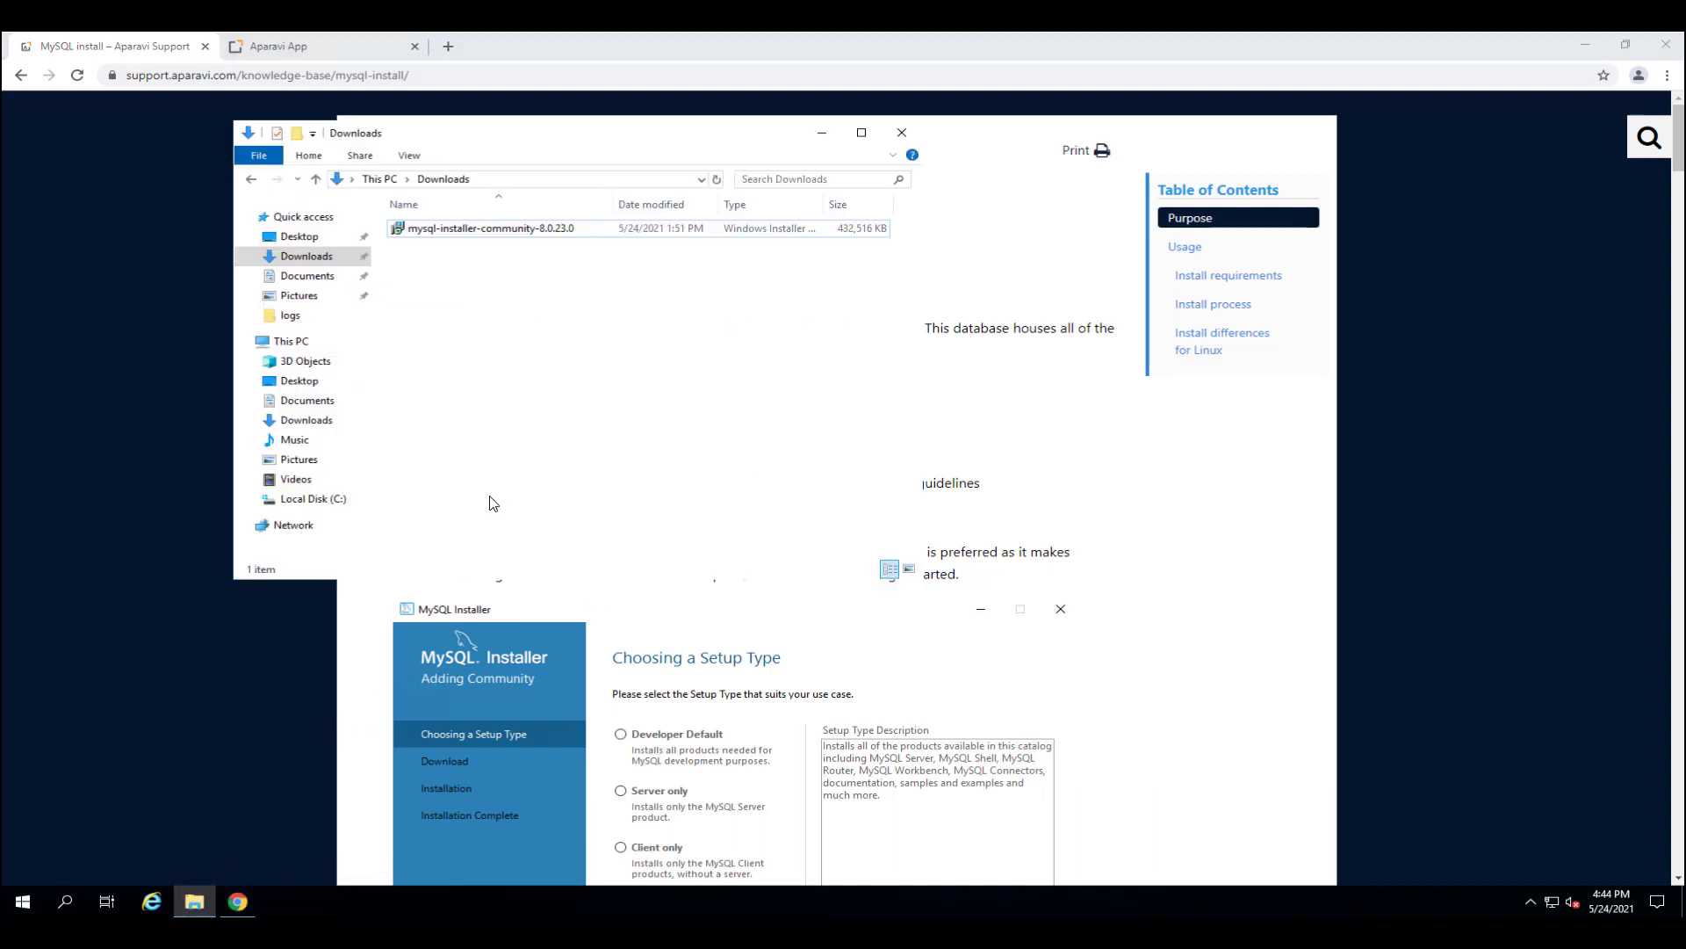
pyautogui.click(498, 241)
pyautogui.doubleClick(497, 236)
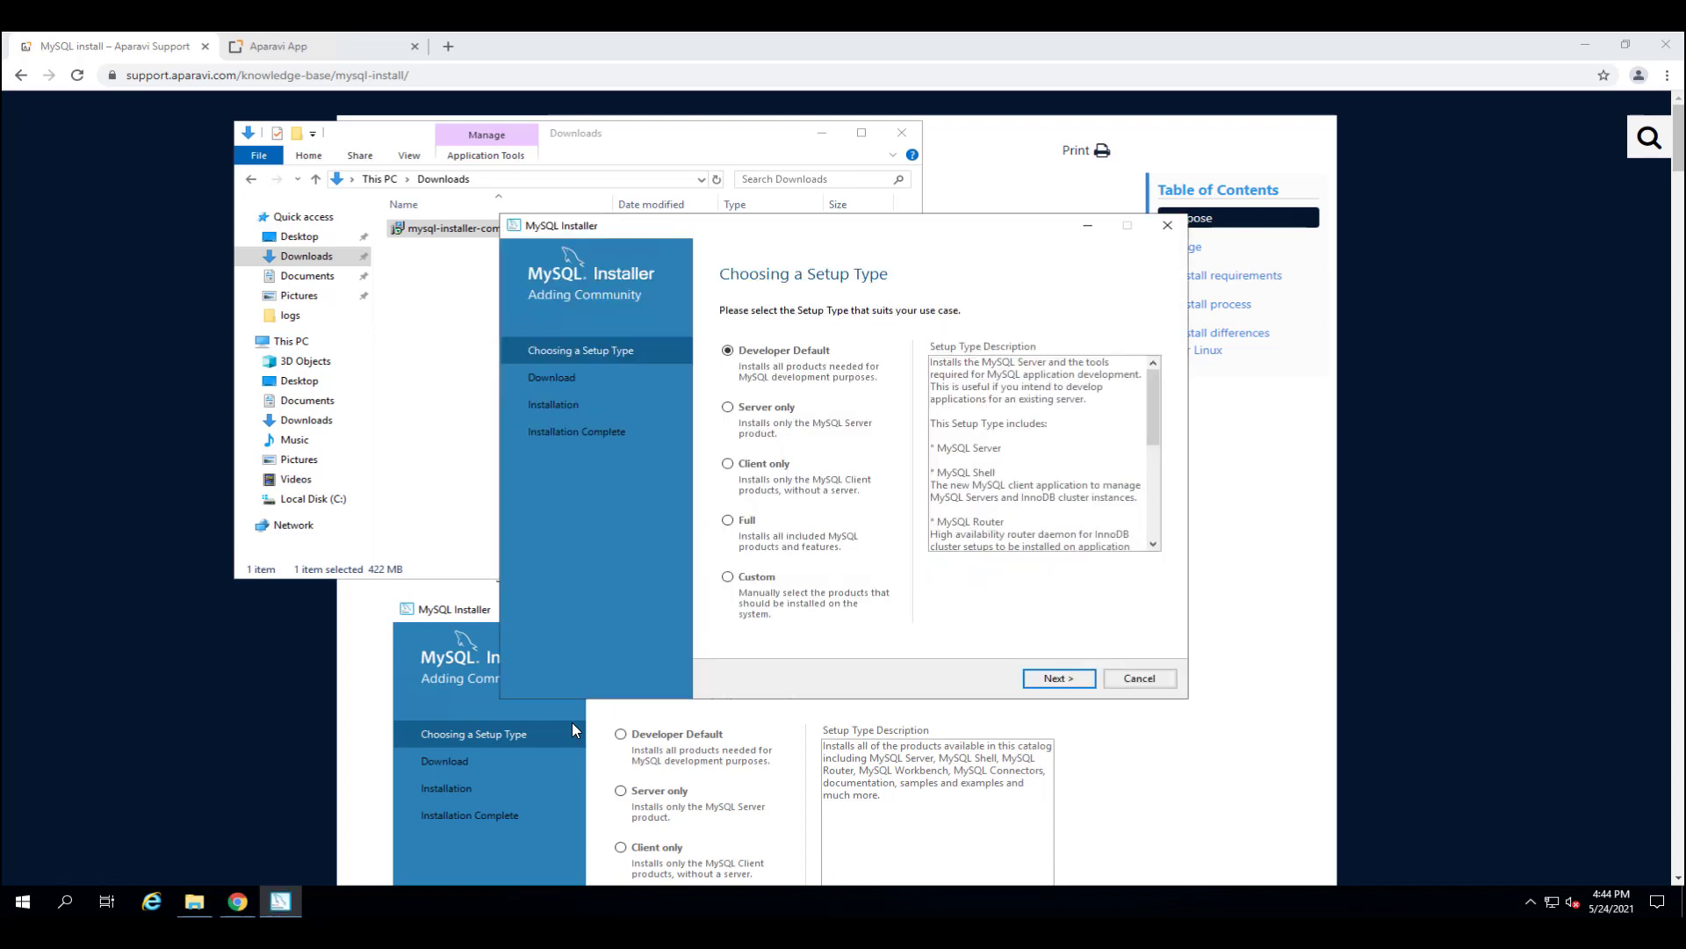
# Step: Choose the Full setup type, continue past the unmet manual requirements, and install the listed MySQL products
pyautogui.click(735, 522)
pyautogui.click(1047, 680)
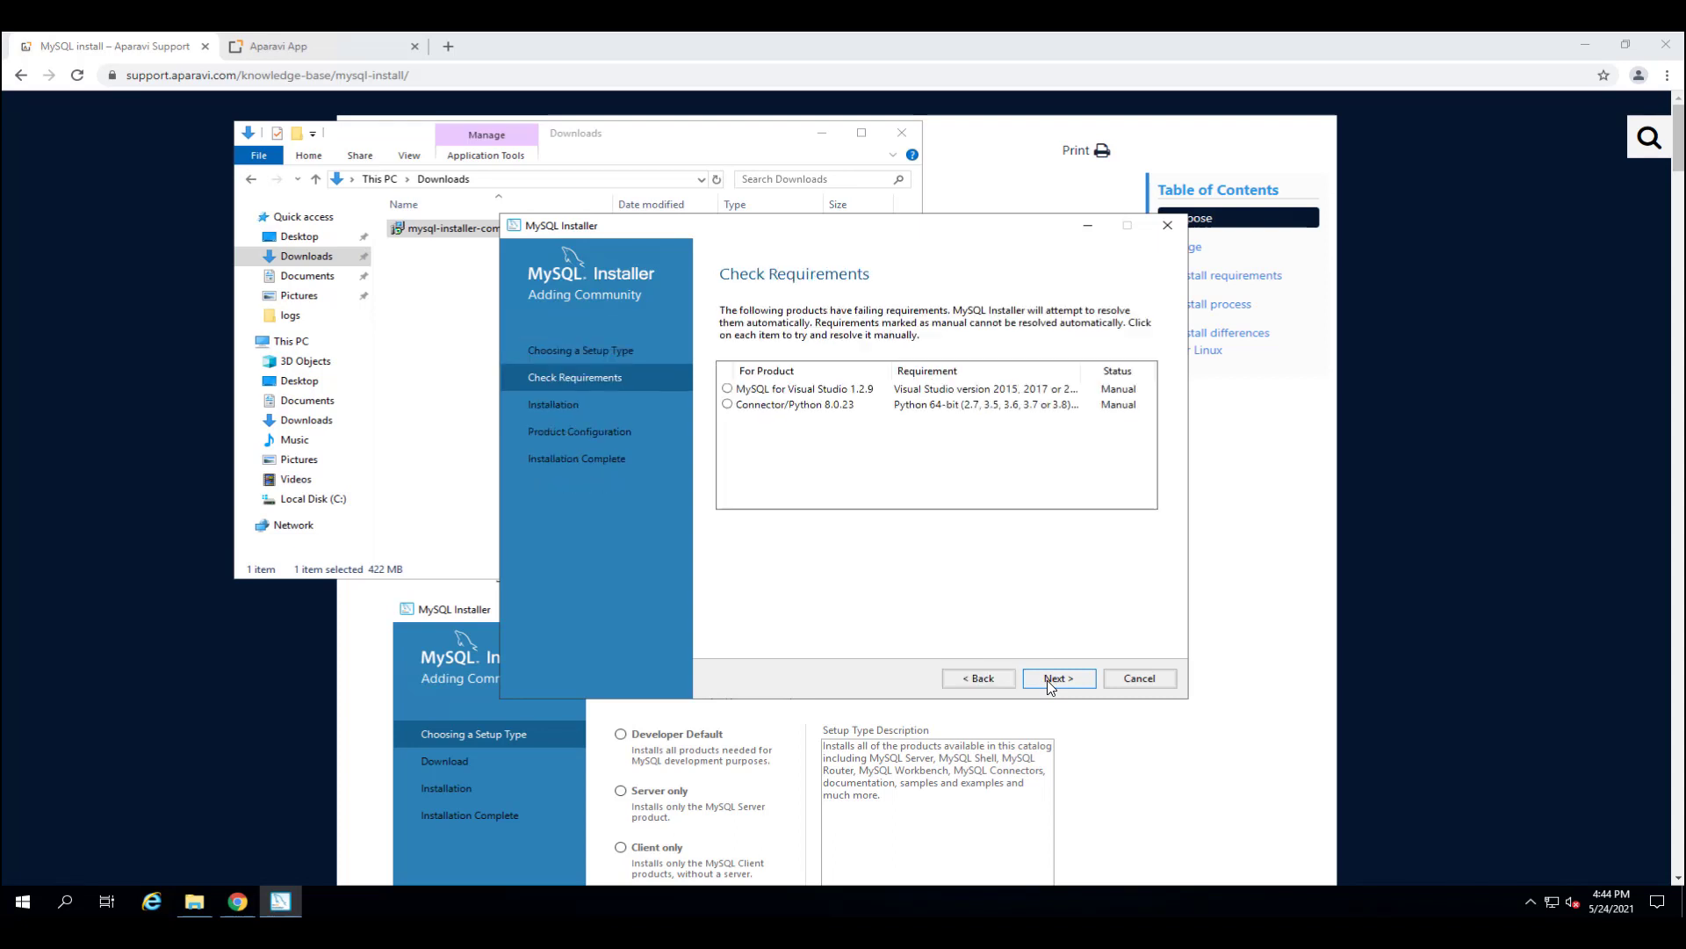
pyautogui.click(1059, 680)
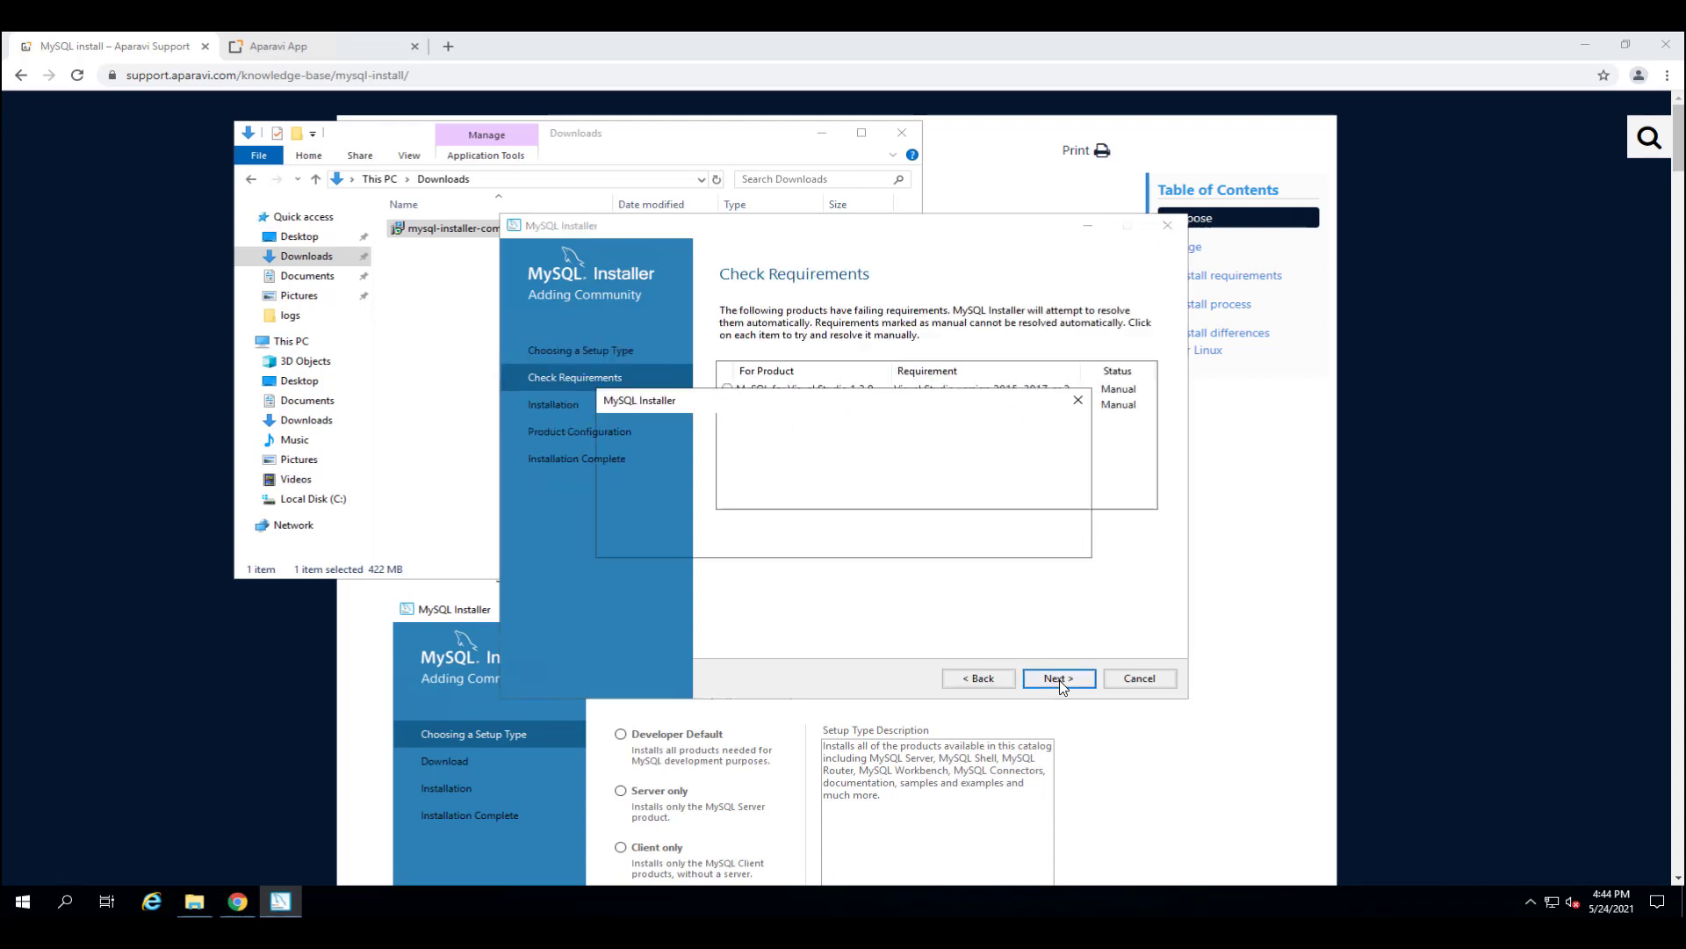
pyautogui.click(974, 540)
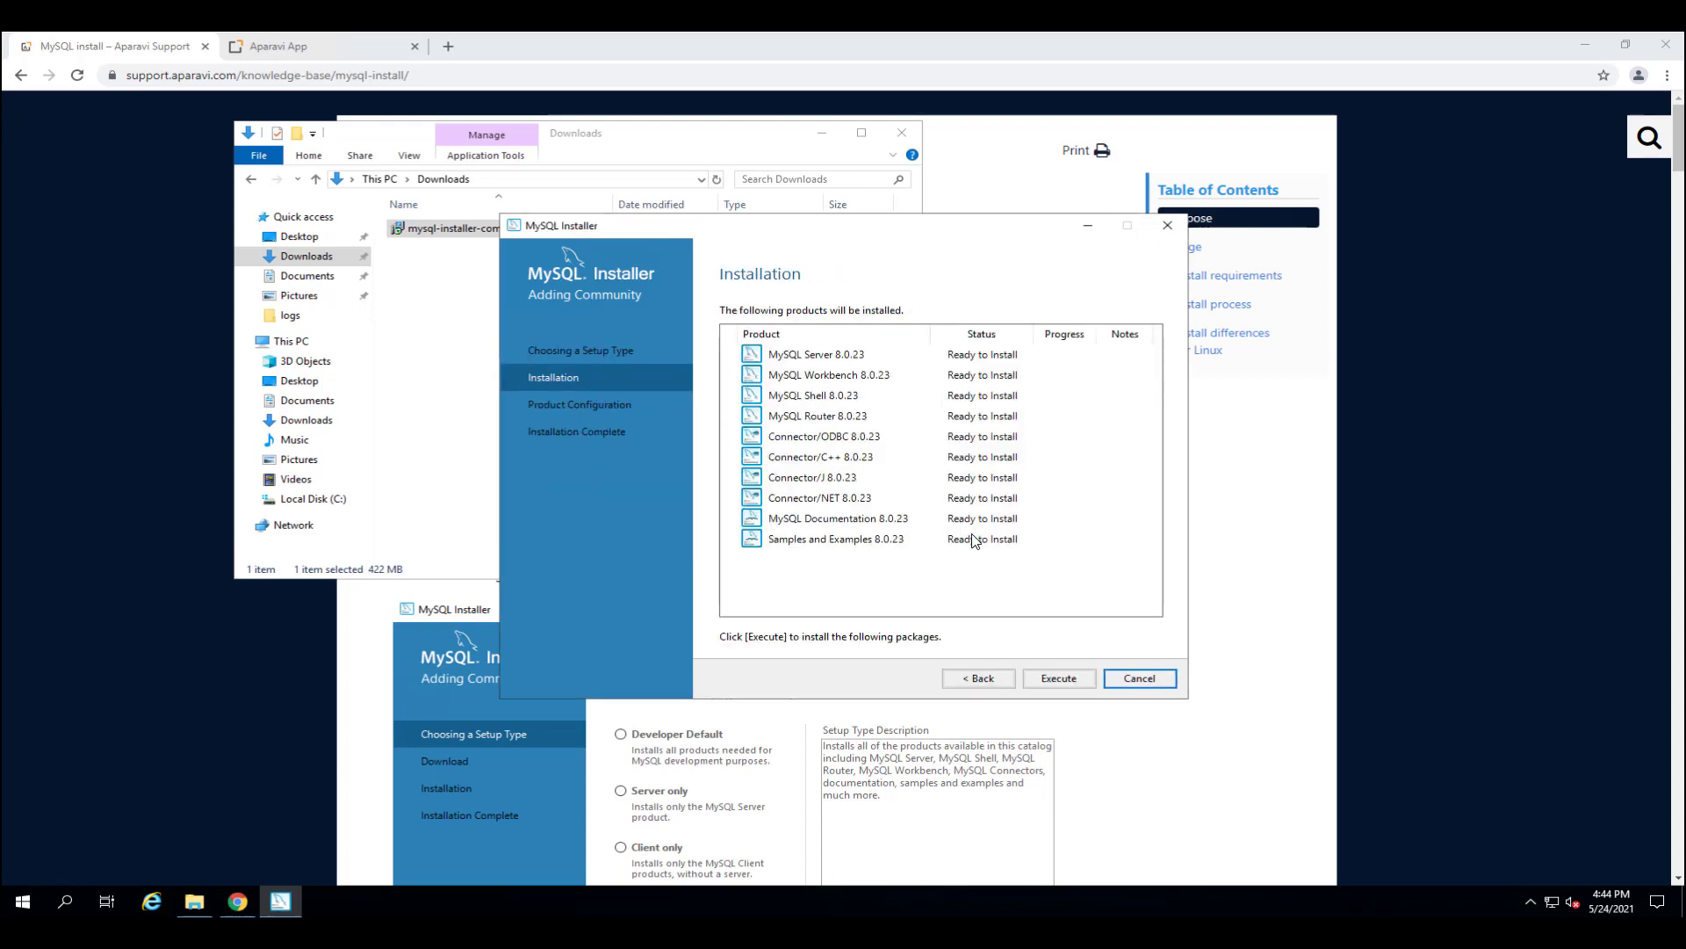
pyautogui.click(1059, 678)
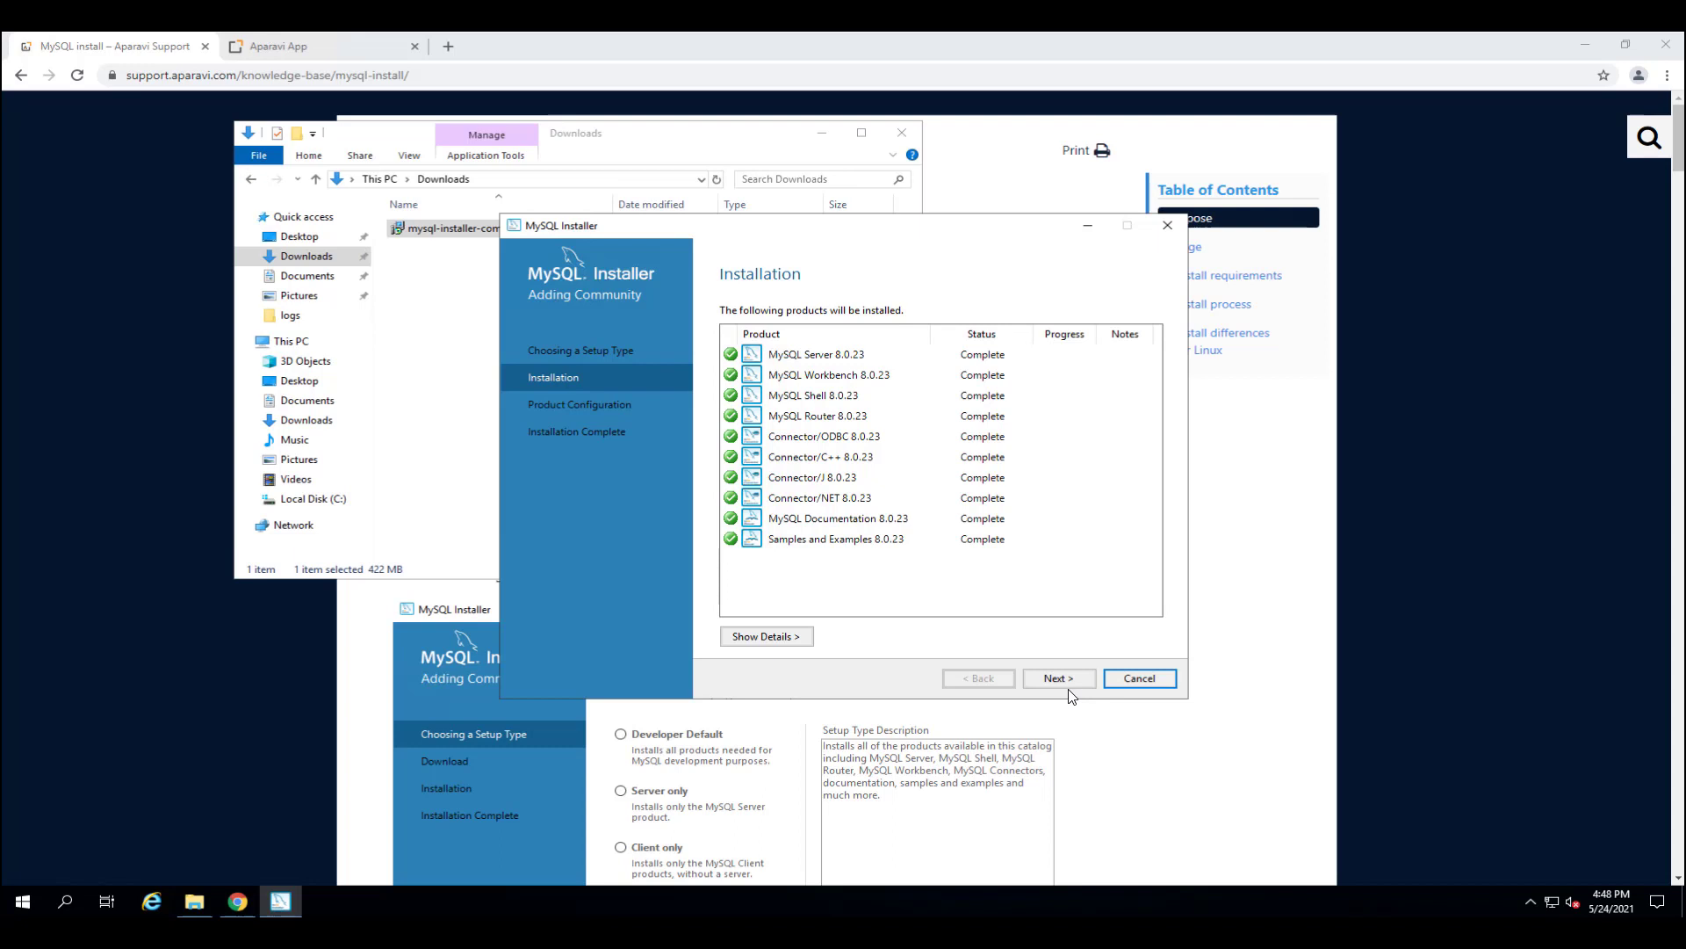
# Step: Proceed to the MySQL Server configuration and set its config type to Server Computer, keeping the default connectivity settings
pyautogui.click(1069, 679)
pyautogui.click(1068, 678)
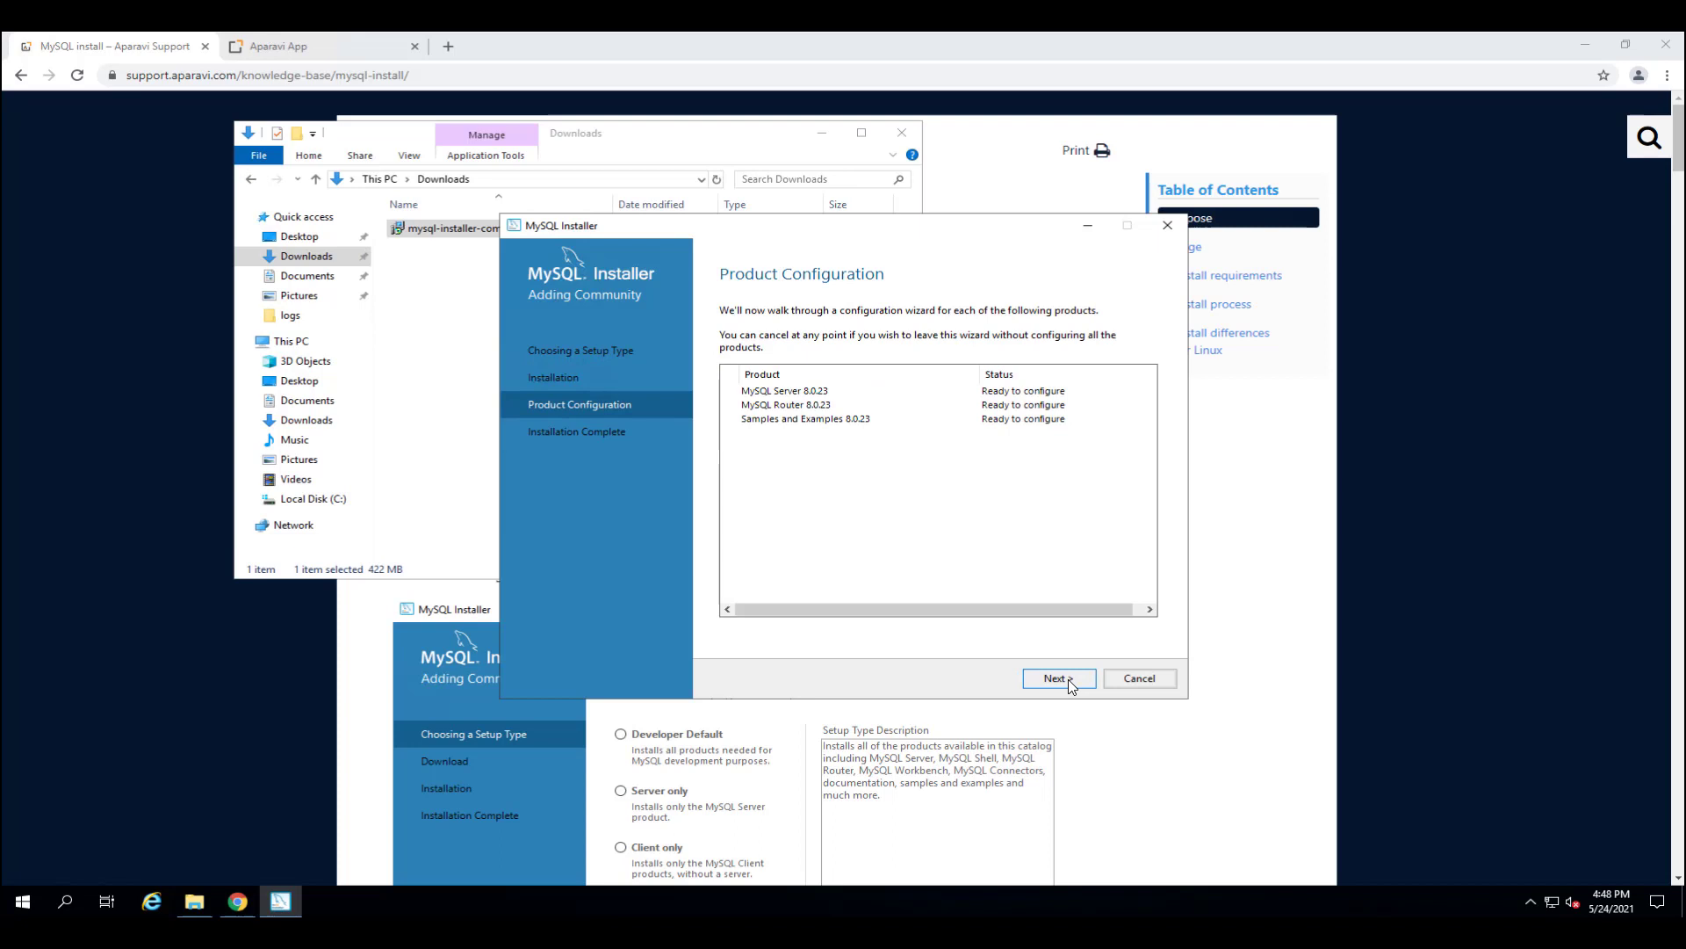
pyautogui.click(1068, 678)
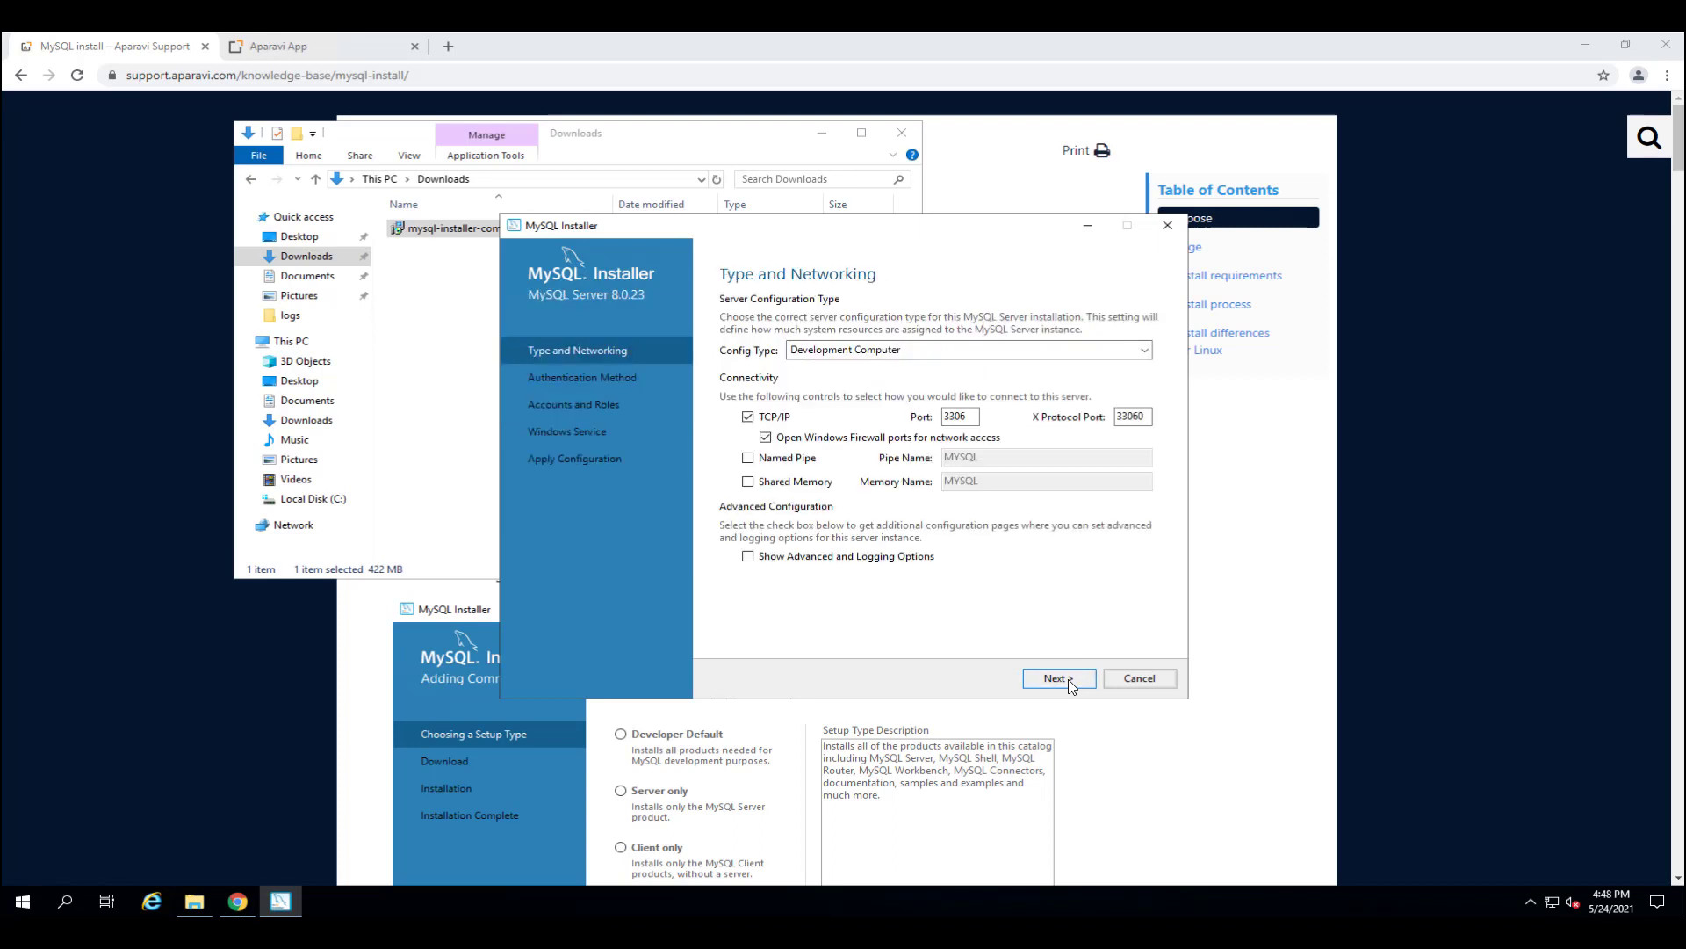
pyautogui.click(1038, 352)
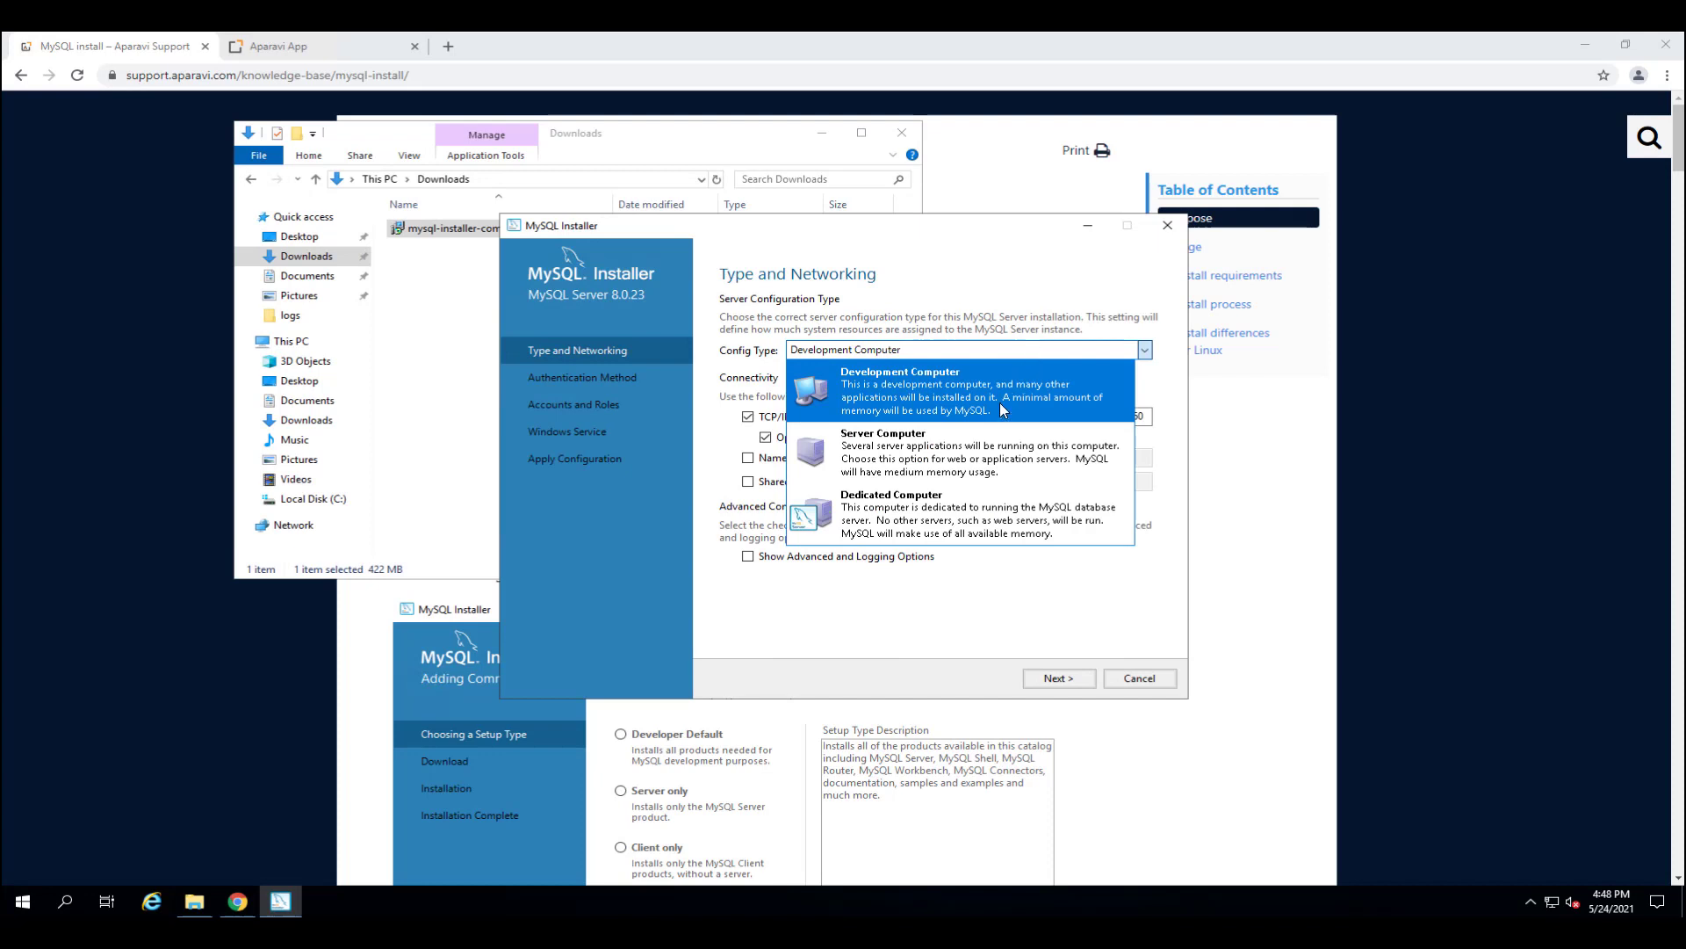
pyautogui.click(976, 446)
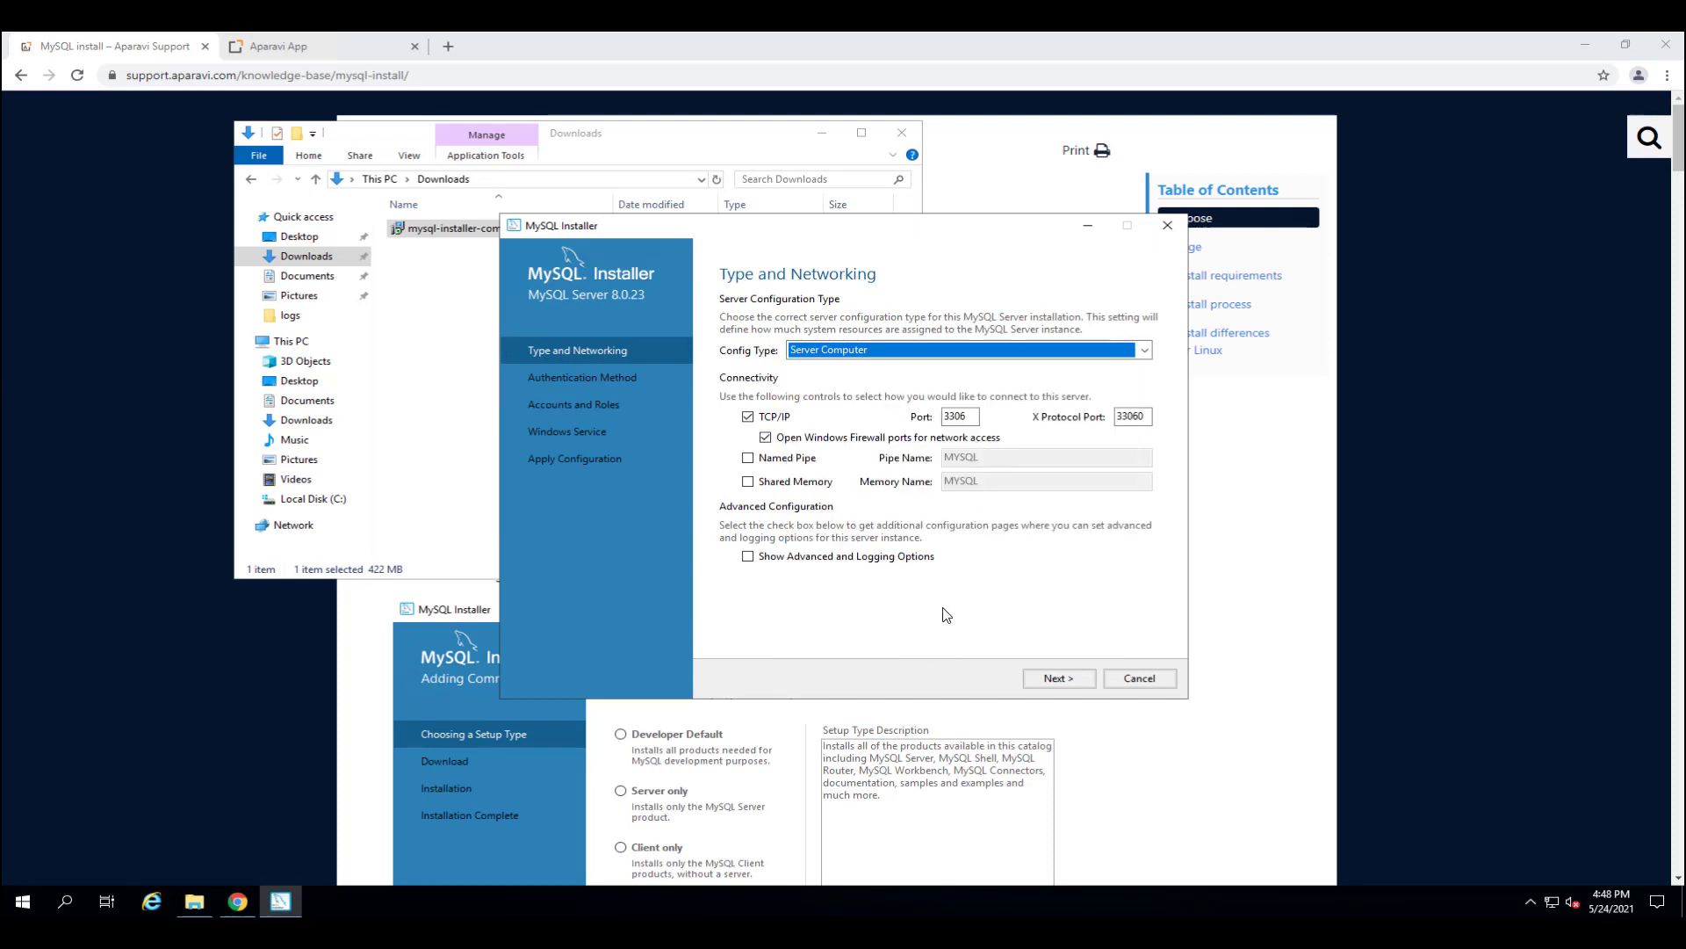
pyautogui.click(1059, 679)
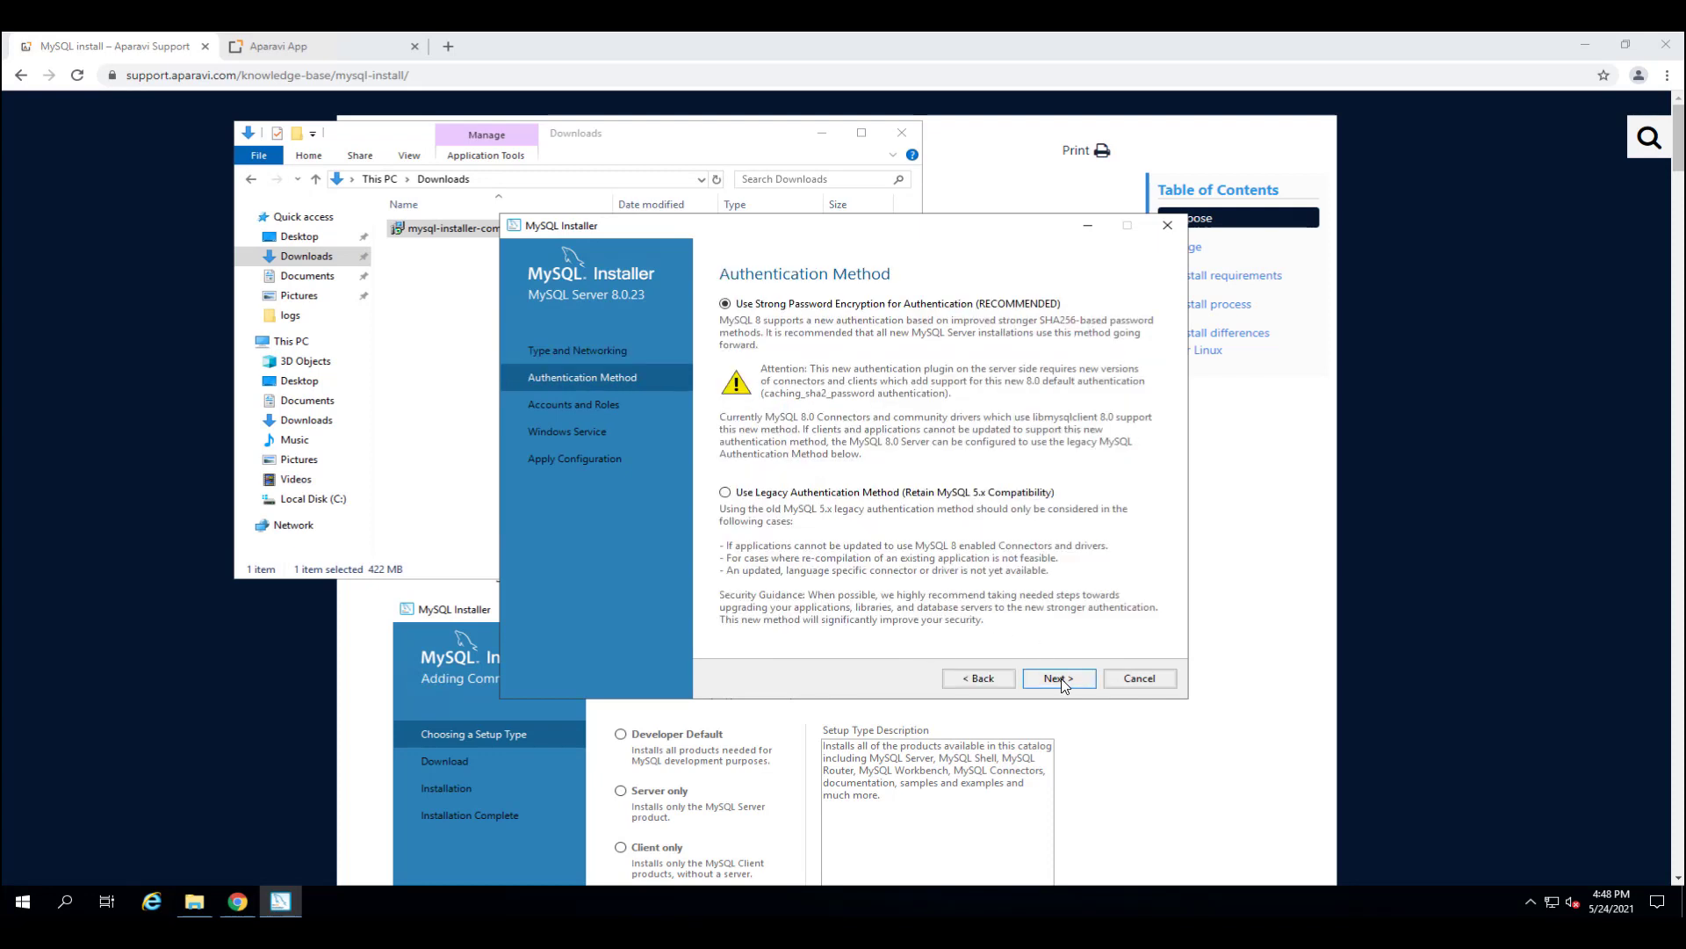
# Step: Use the legacy authentication method and enter and repeat the MySQL root password
pyautogui.click(778, 495)
pyautogui.click(1057, 682)
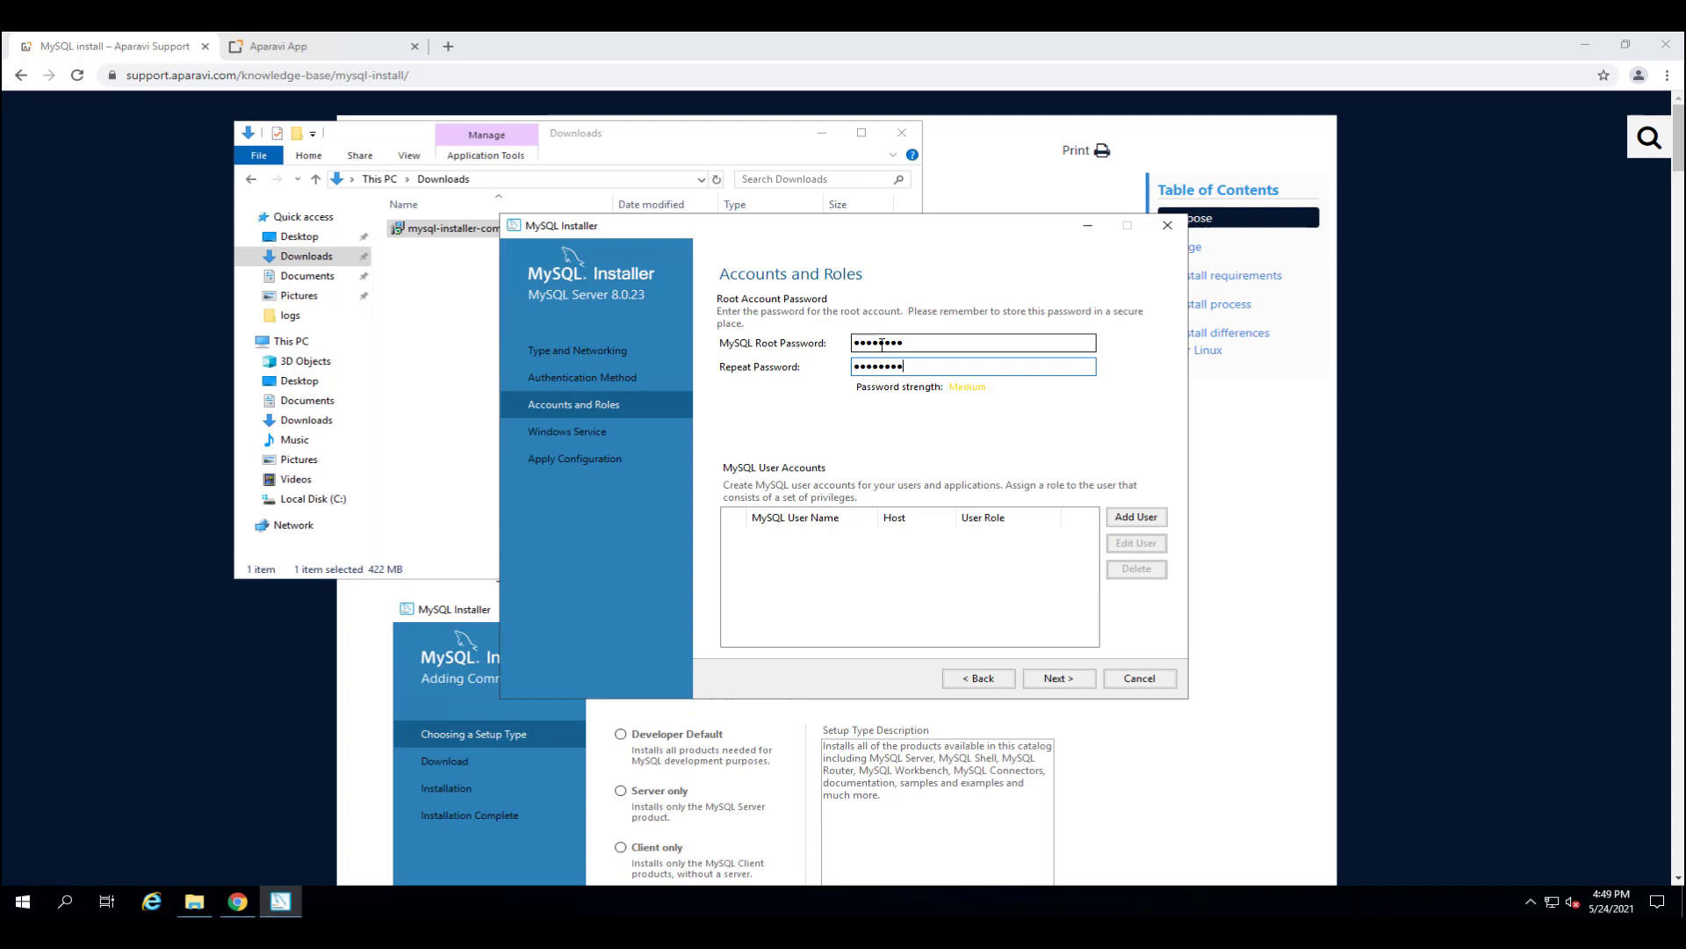
pyautogui.click(1058, 678)
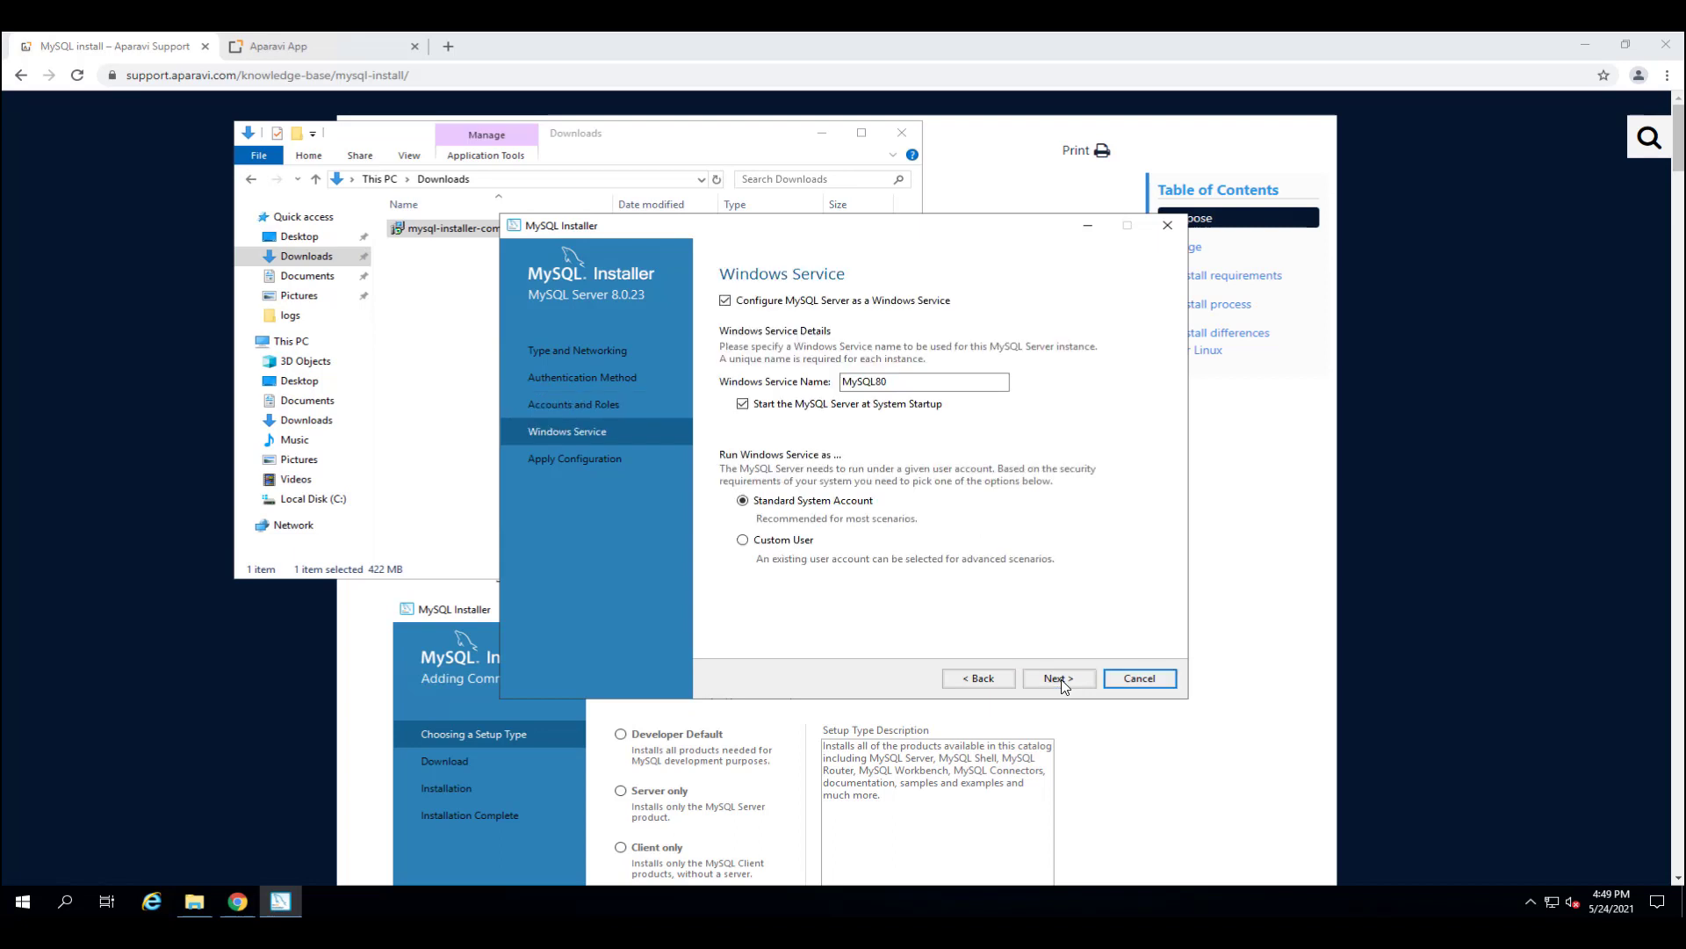
# Step: Apply the MySQL Server configuration with the default Windows service settings, and cancel configuring the remaining products
pyautogui.click(1061, 678)
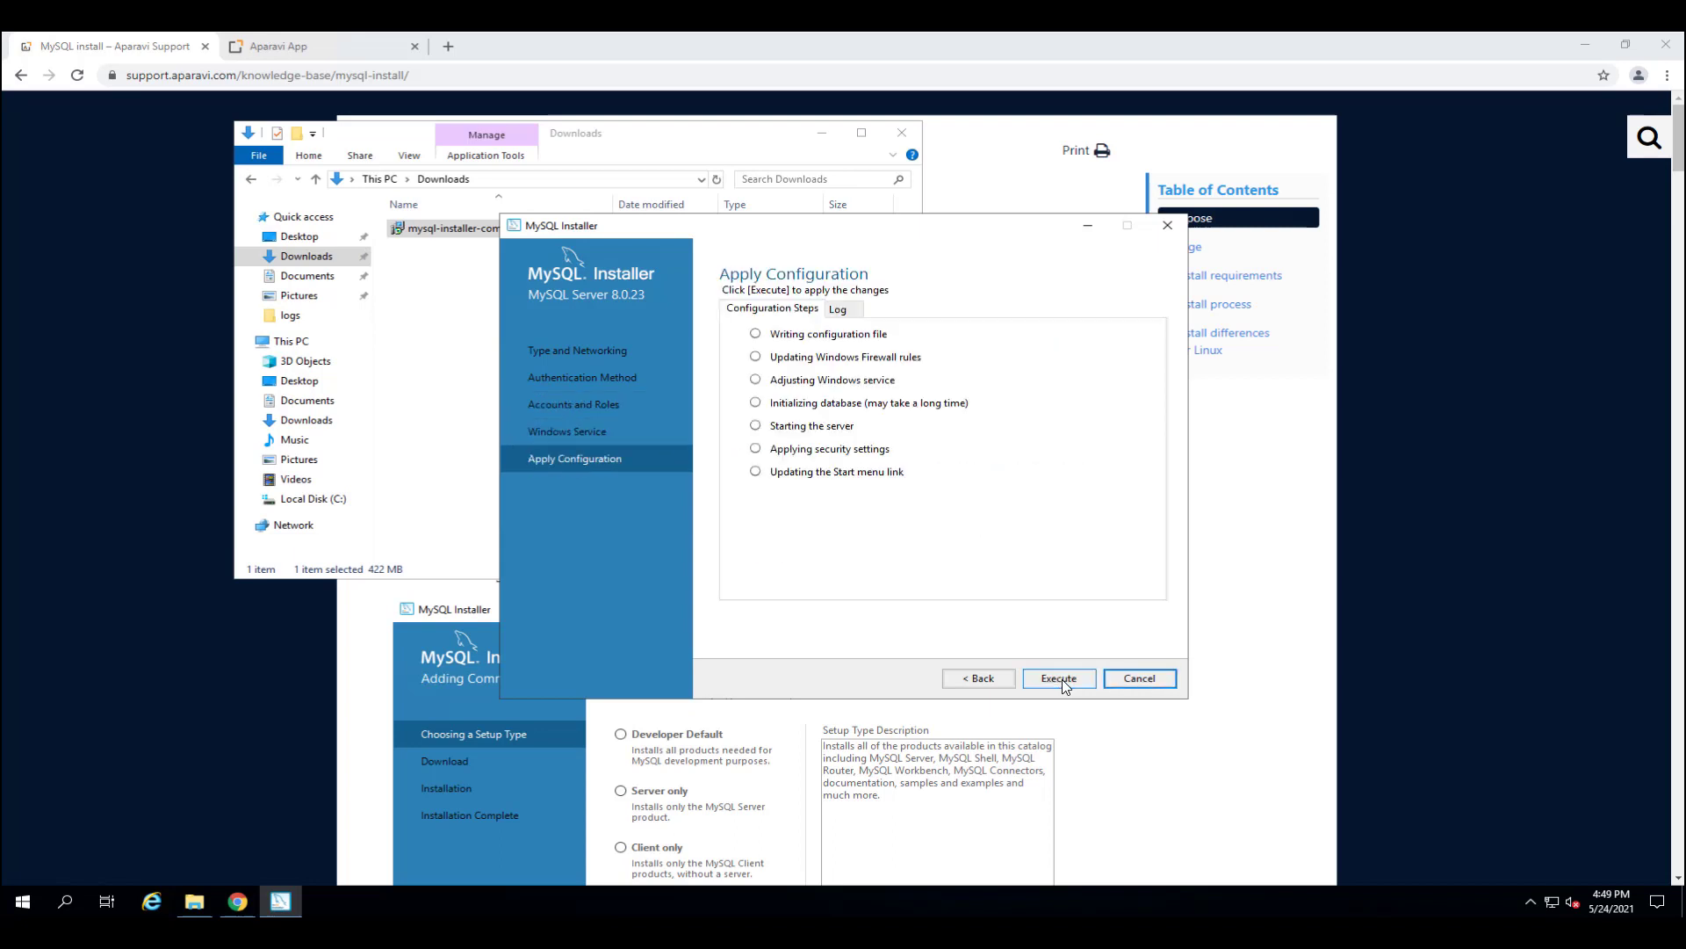
pyautogui.click(1060, 678)
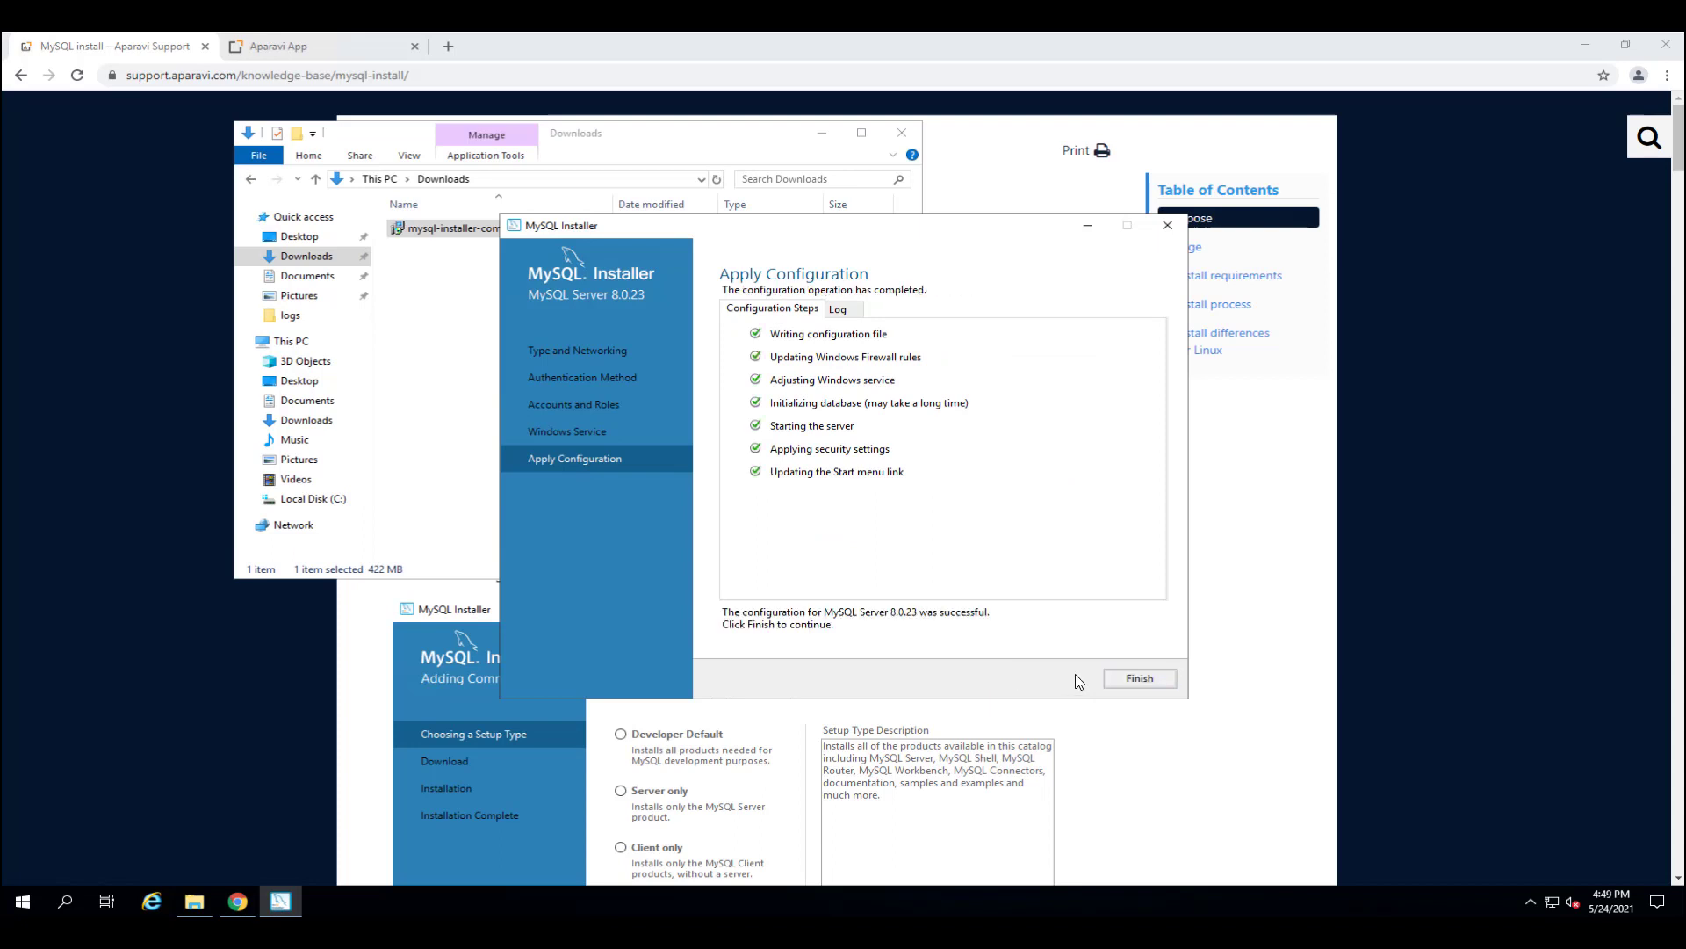
pyautogui.click(1133, 678)
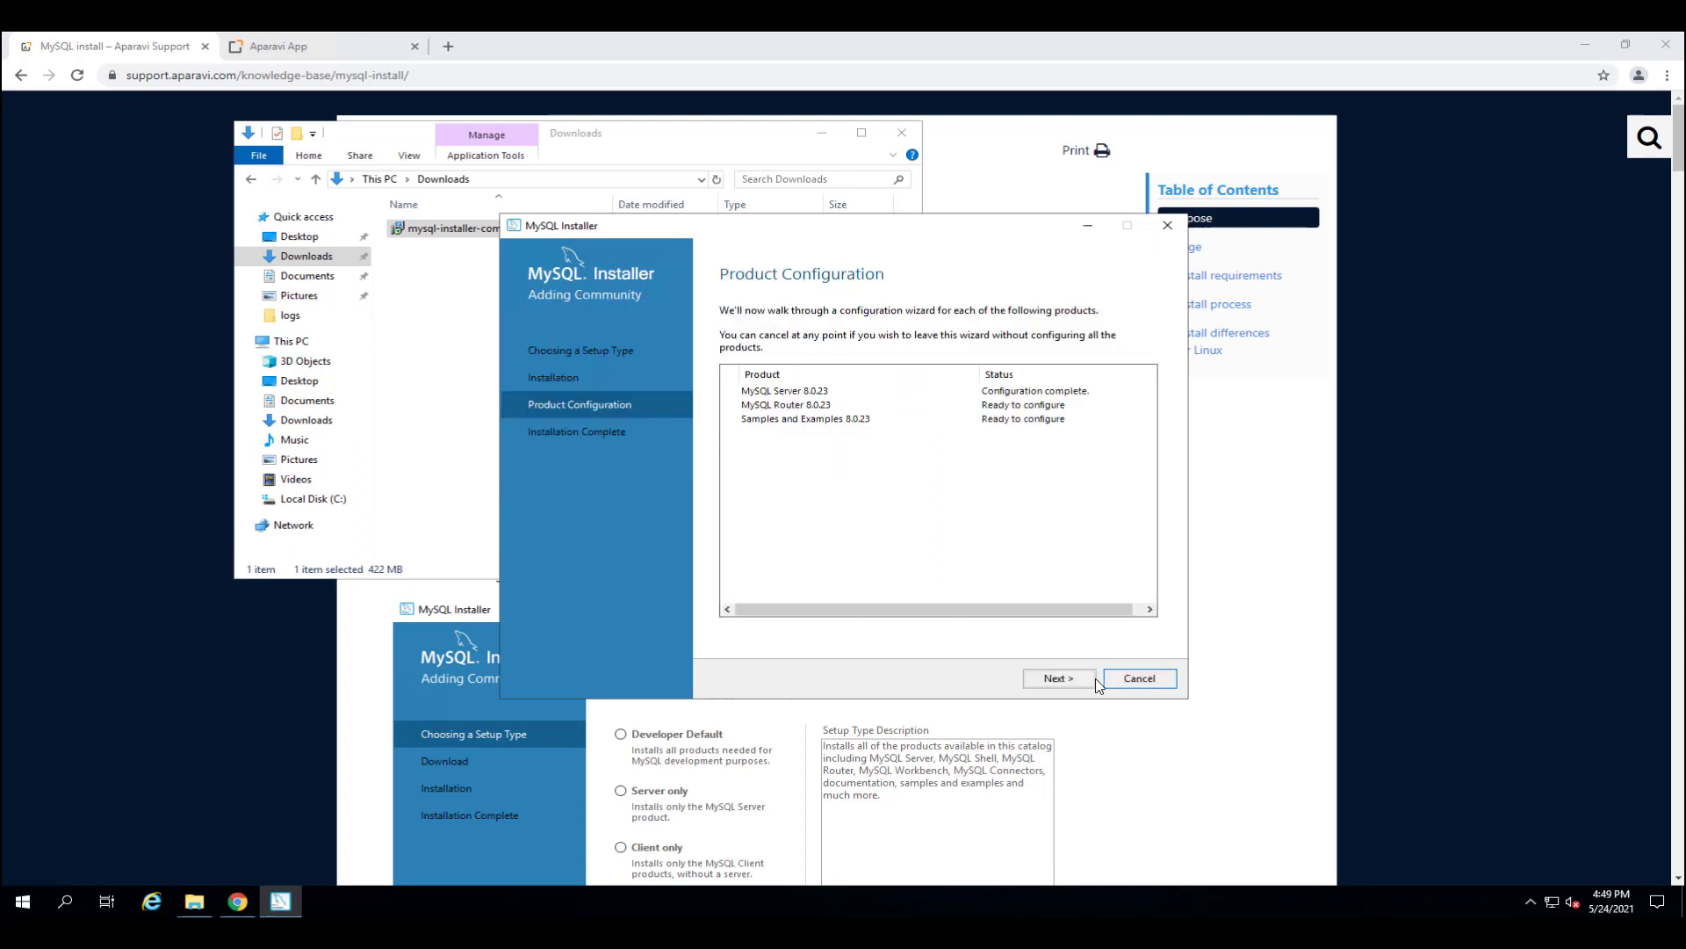
pyautogui.click(1128, 678)
pyautogui.click(976, 539)
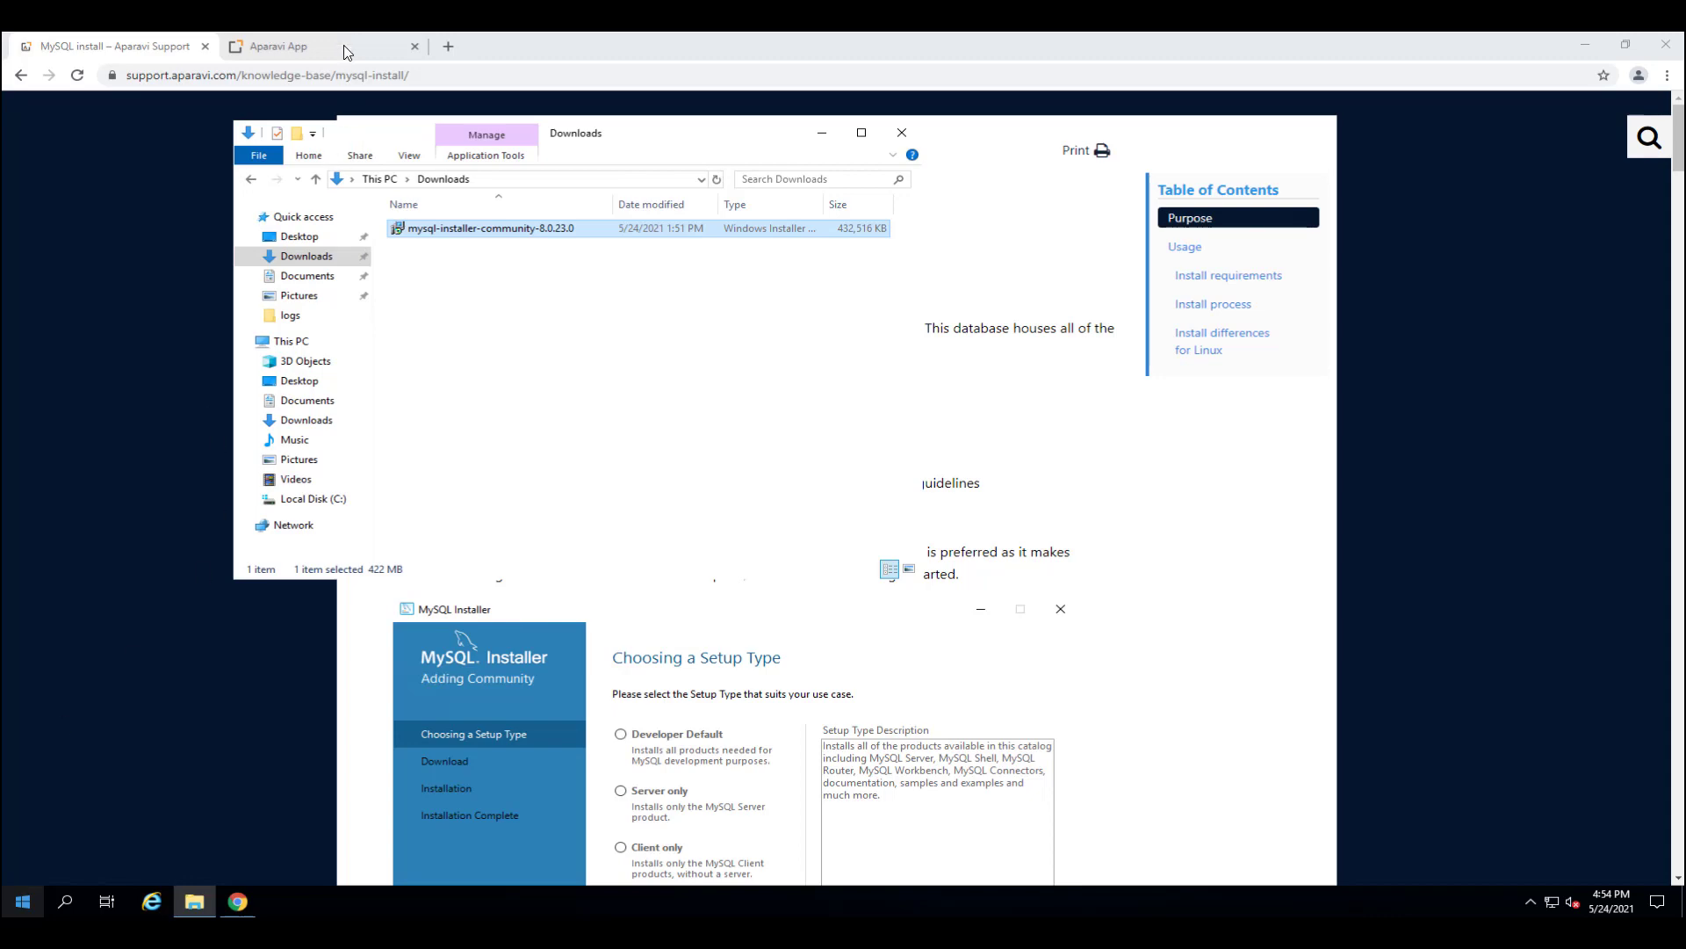
# Step: Switch to the Aparavi App in the browser and sign in with the prefilled credentials
pyautogui.click(343, 48)
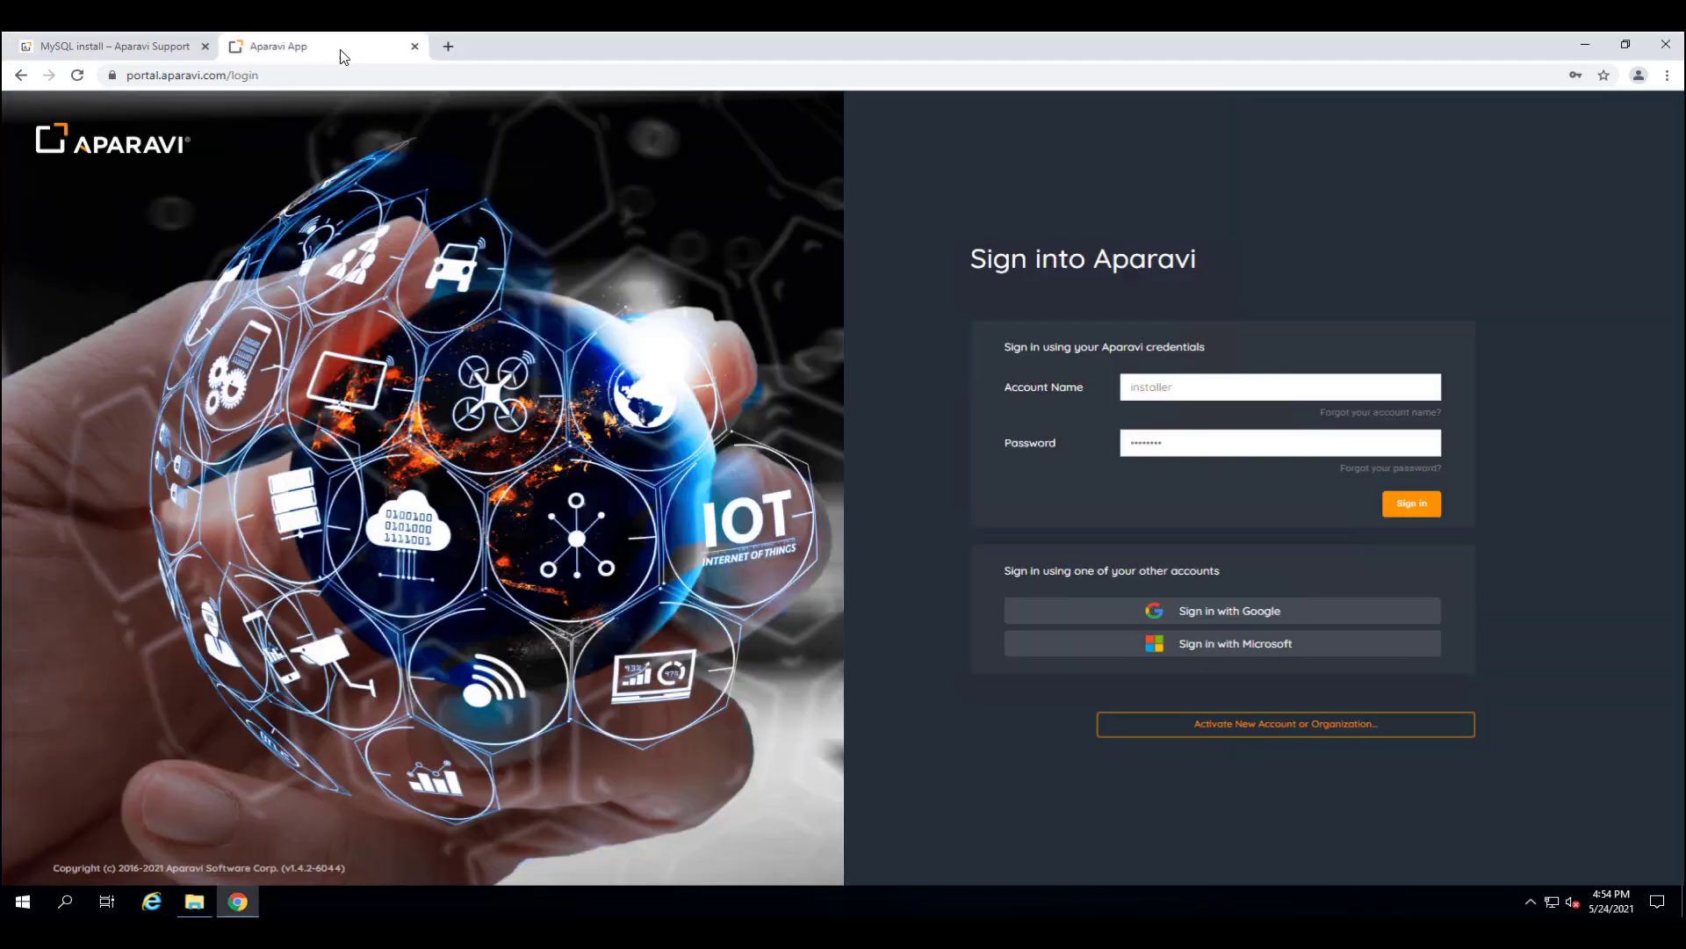
pyautogui.click(1424, 510)
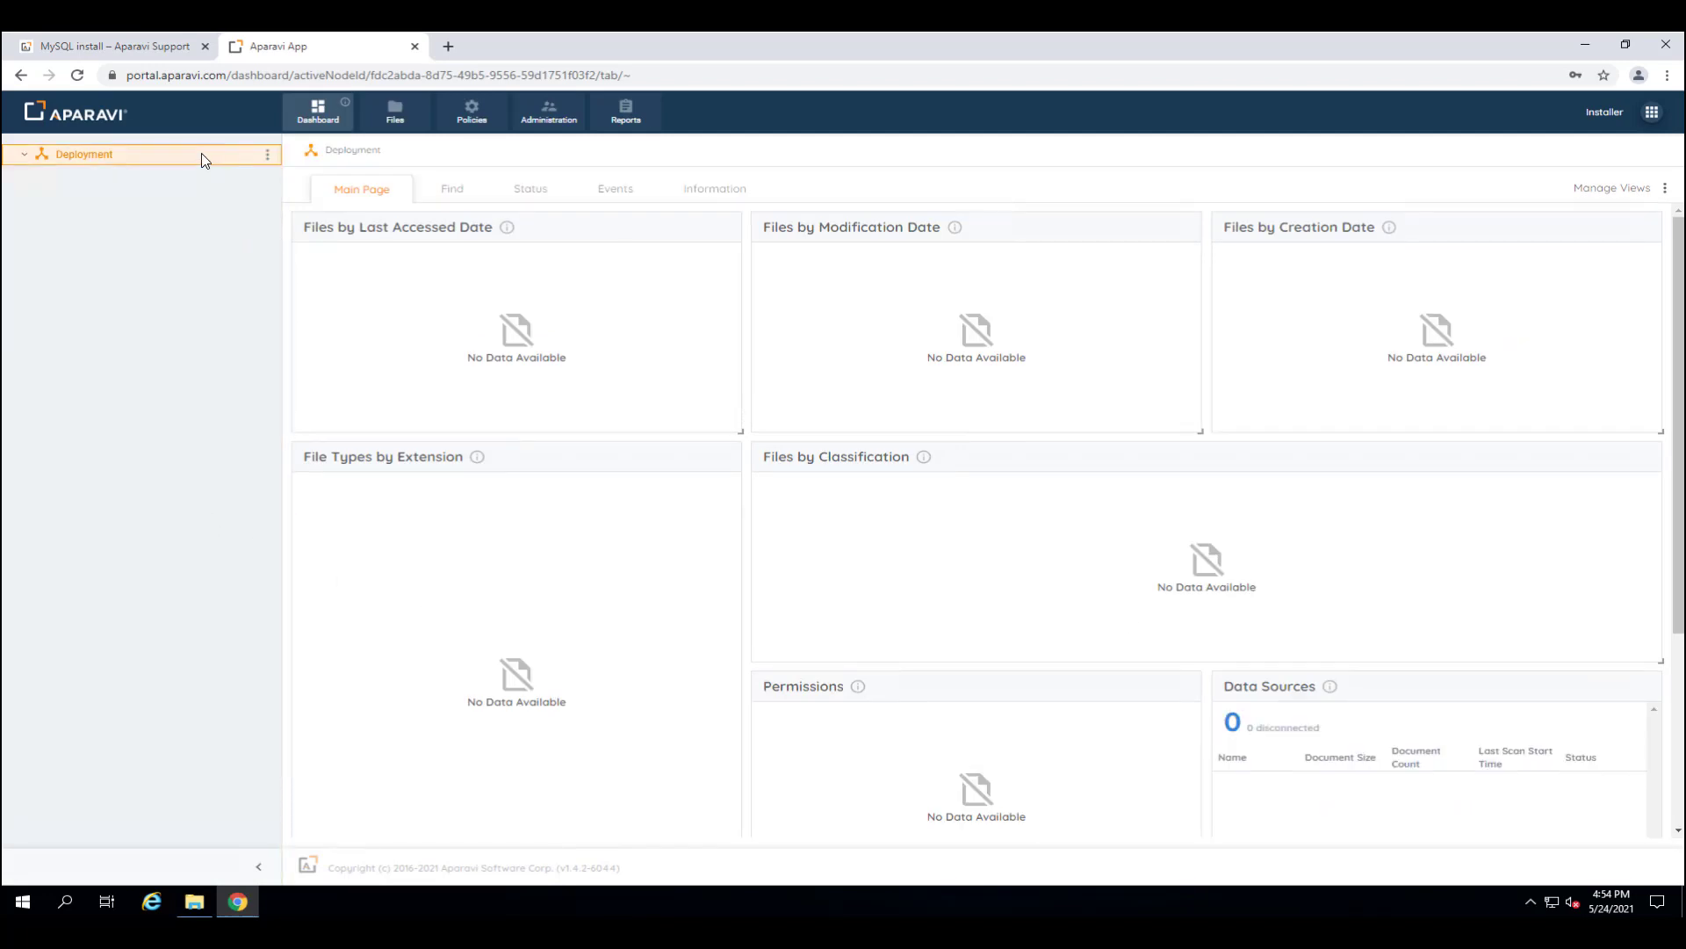
# Step: Add a Windows Aggregator-Collector named Aggregator-Collector01 under Deployment with DB user root and the DB password, without saving the password in the browser
pyautogui.click(269, 158)
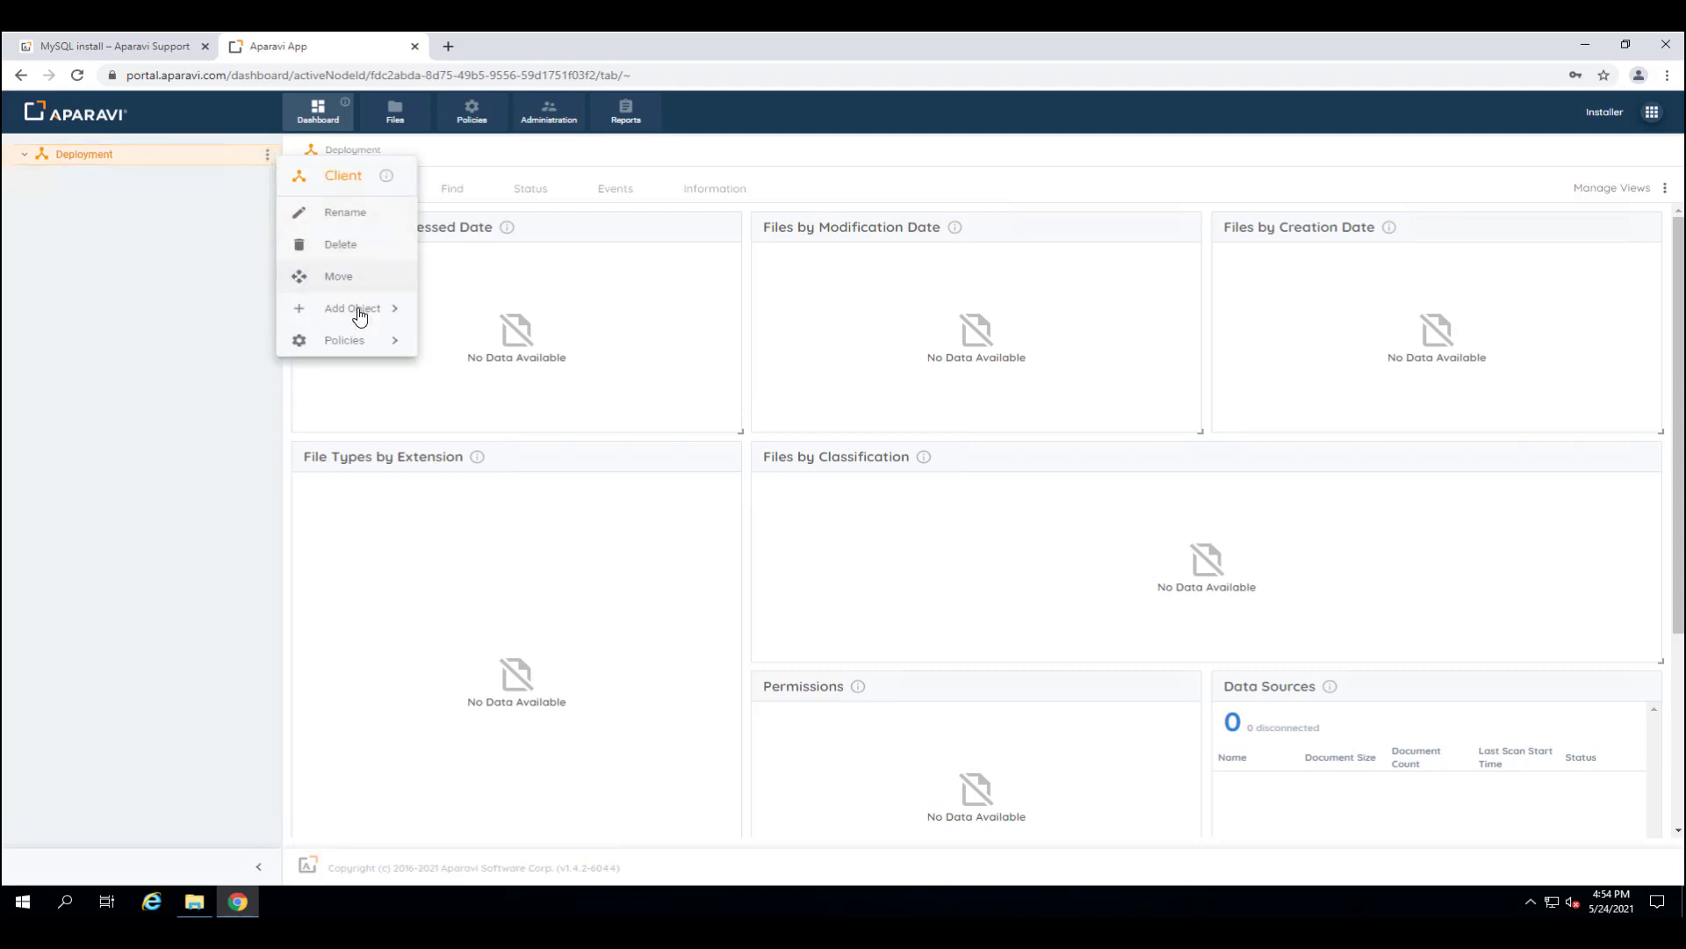
pyautogui.moveTo(360, 316)
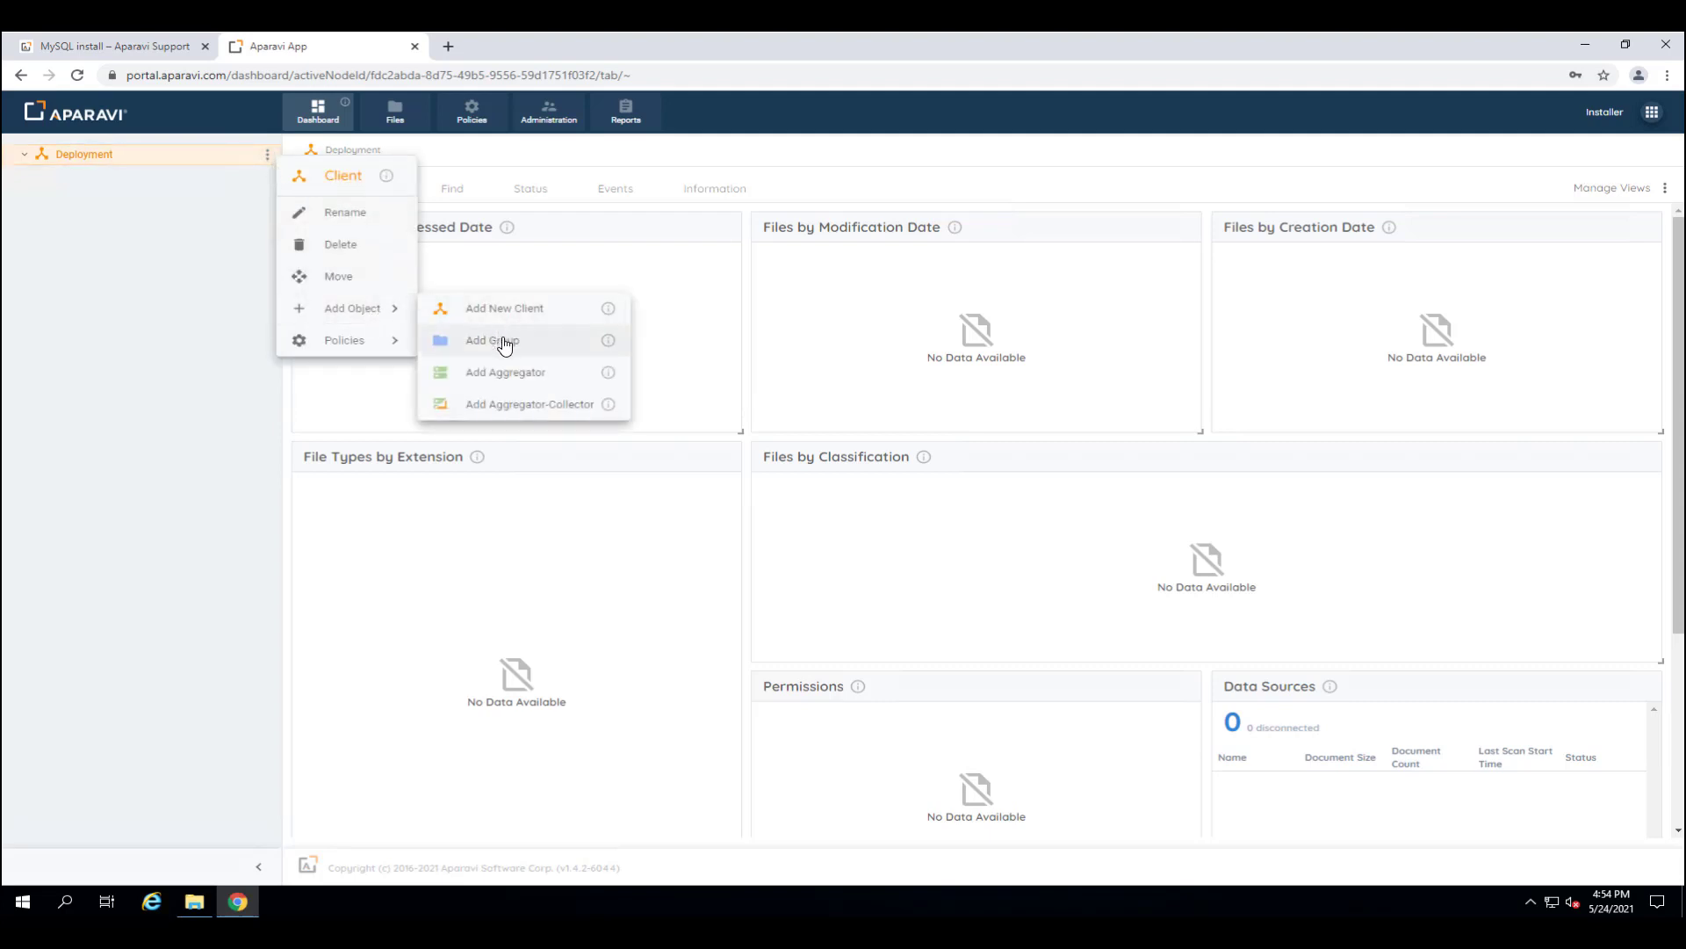
pyautogui.click(514, 410)
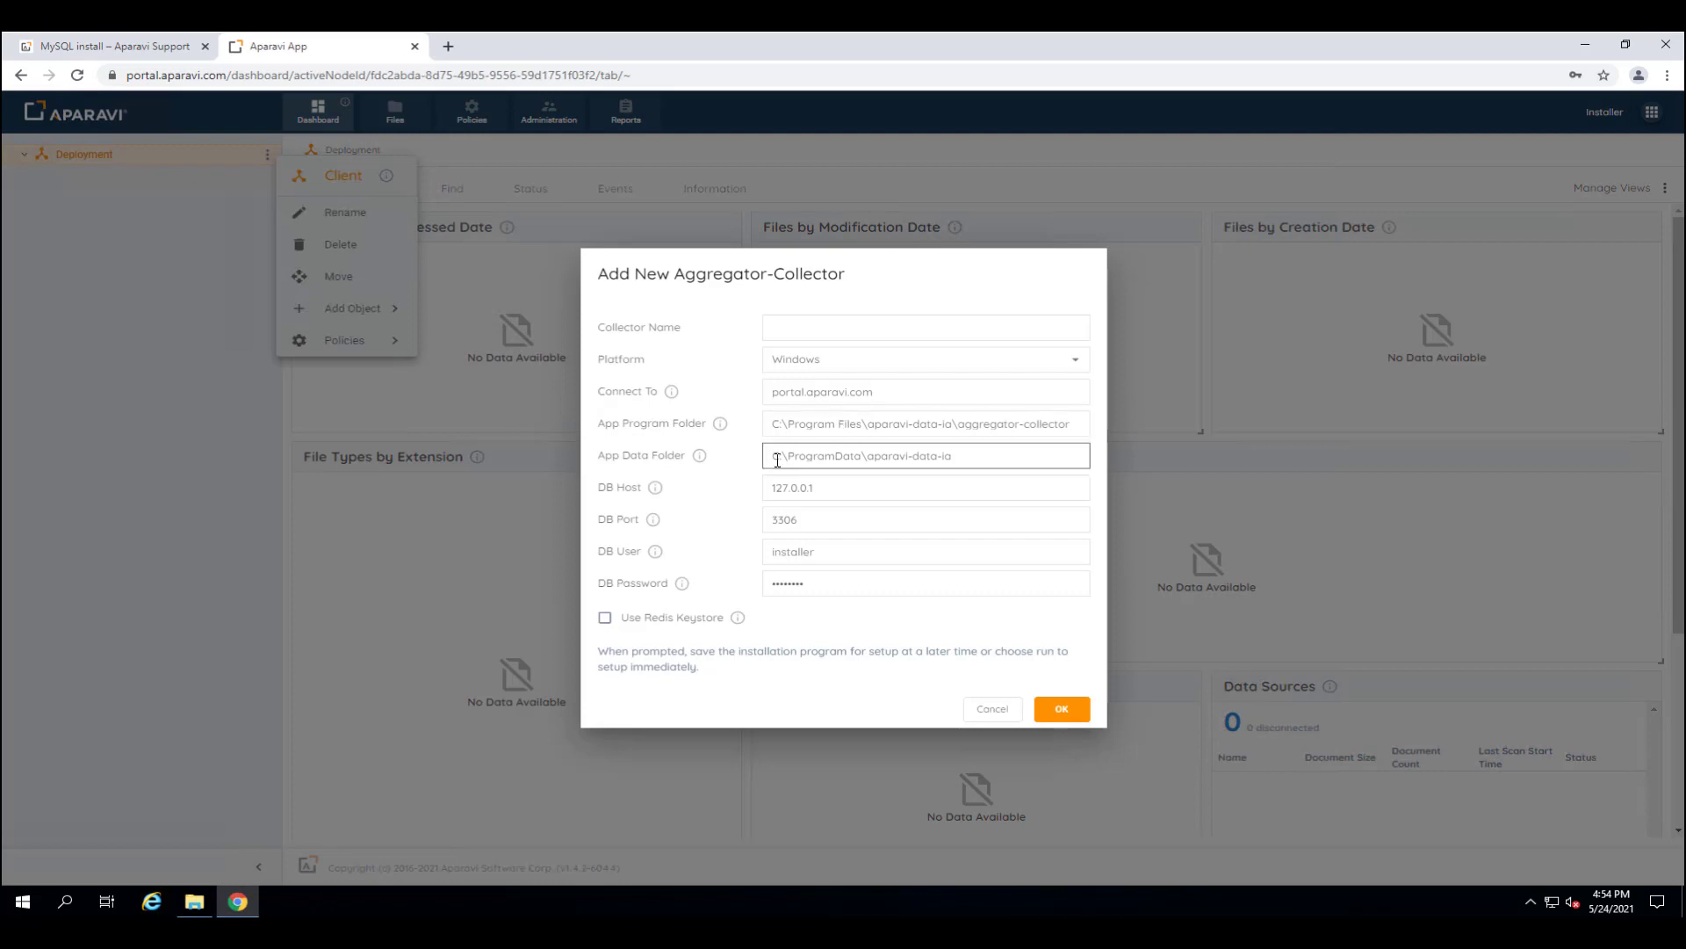
pyautogui.click(840, 326)
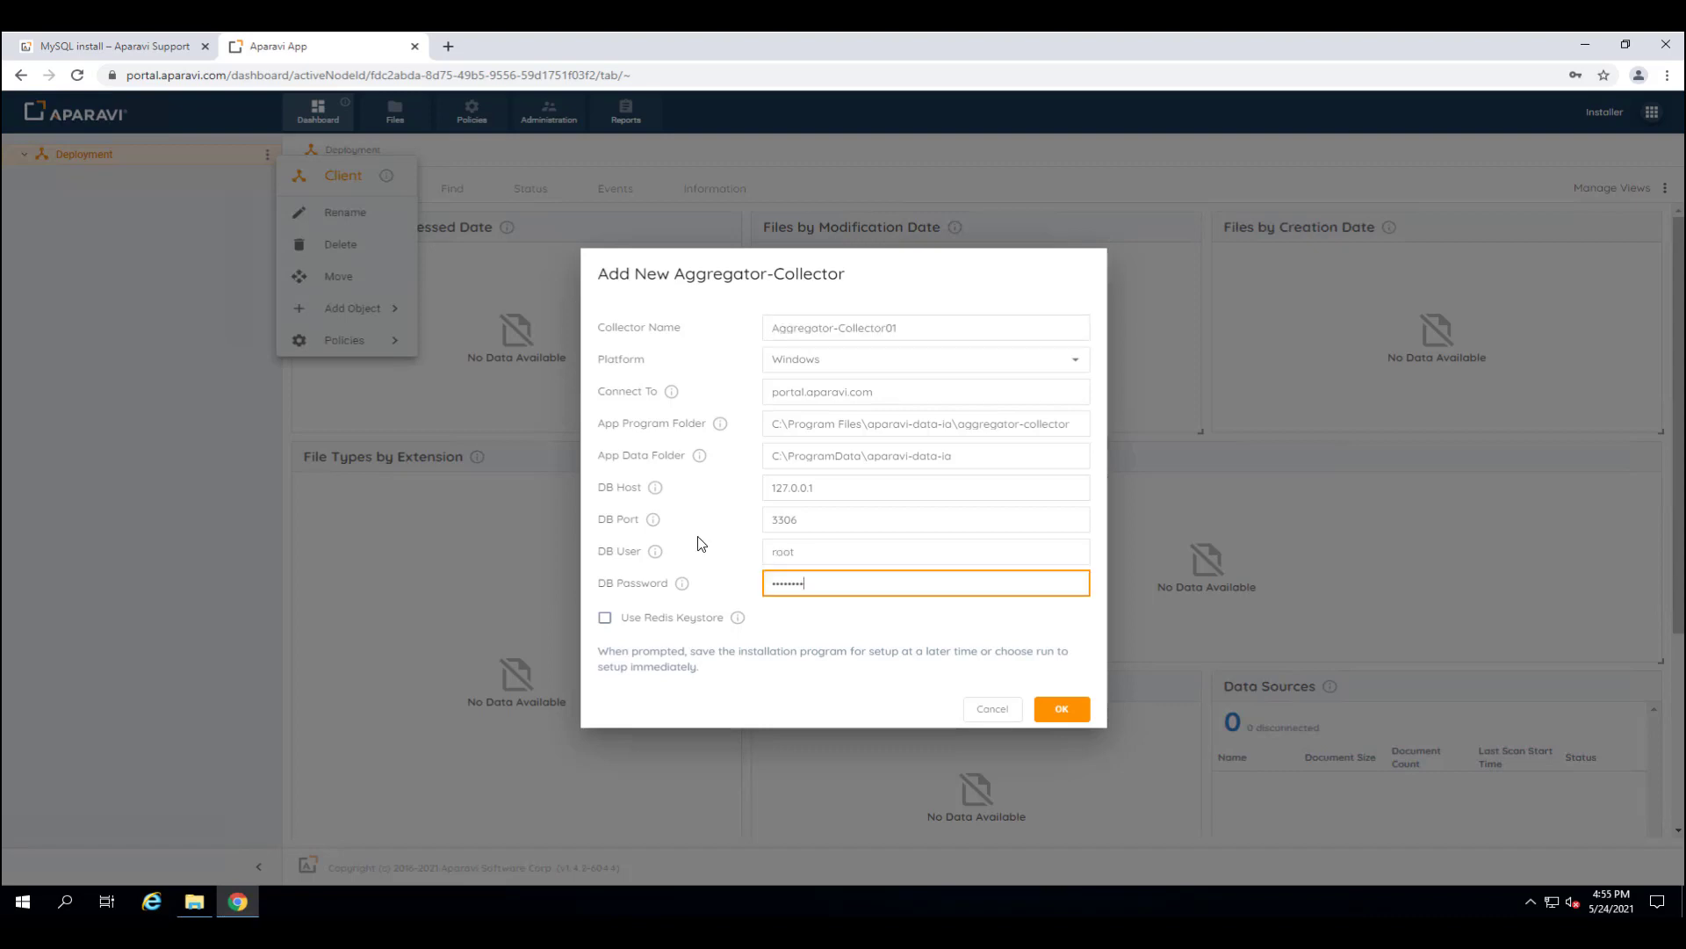
pyautogui.click(1063, 702)
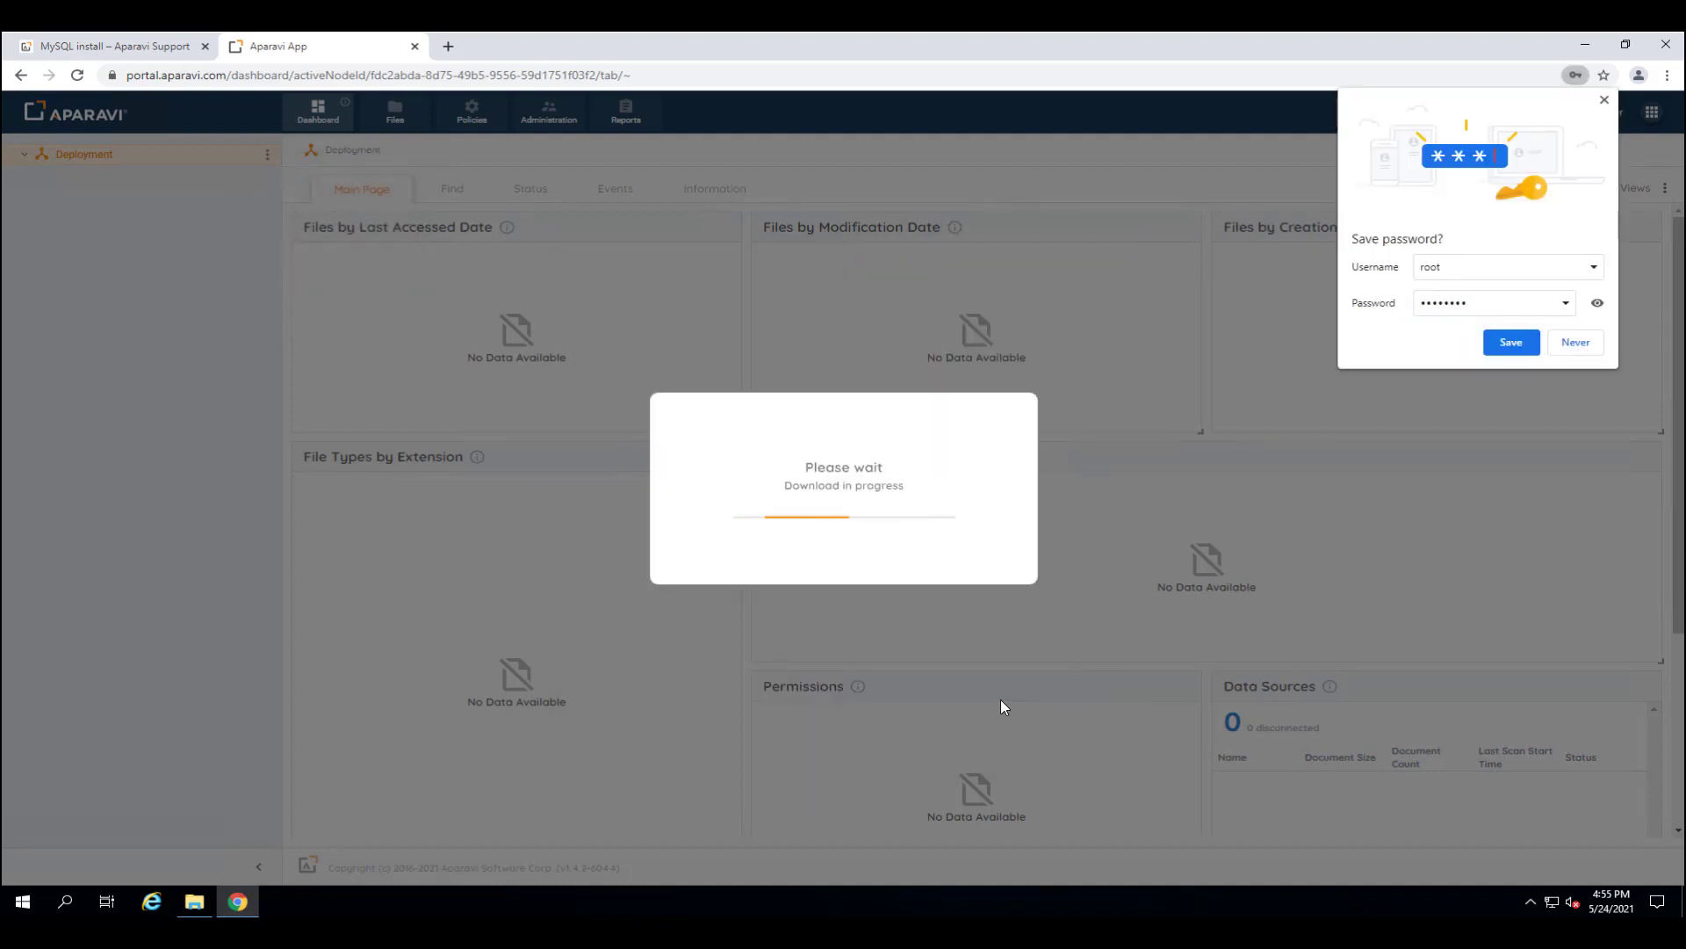
pyautogui.click(1604, 99)
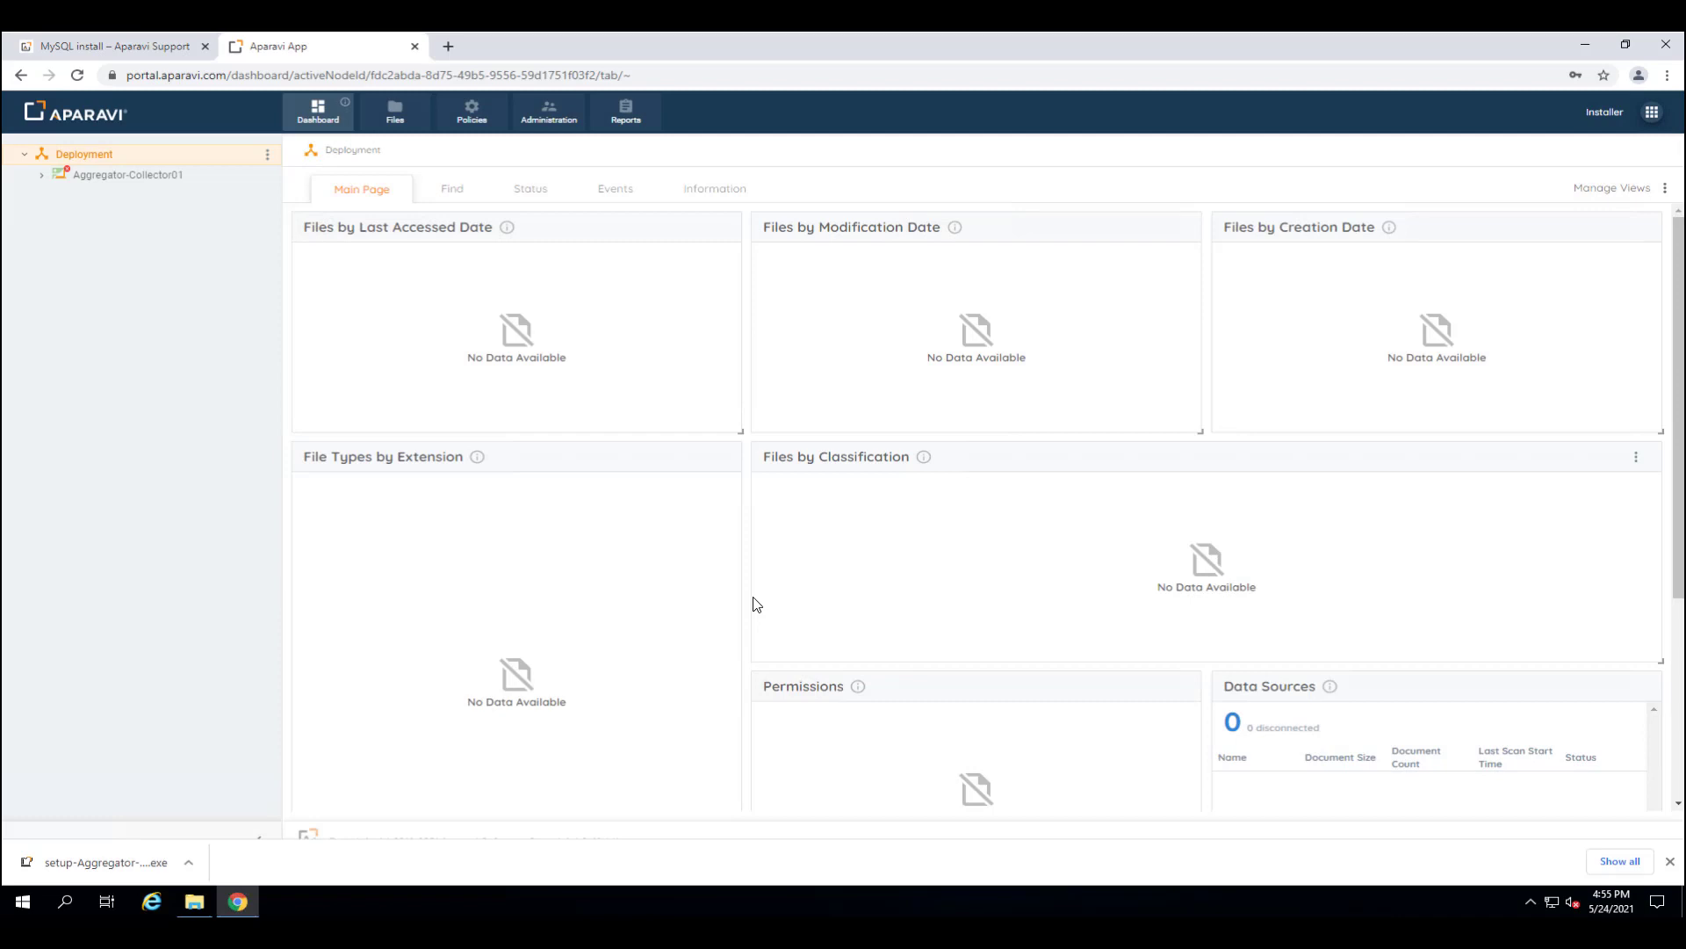
# Step: Run the downloaded Aggregator-Collector setup program and show the dashboard of Aggregator-Collector01
pyautogui.click(188, 862)
pyautogui.click(220, 755)
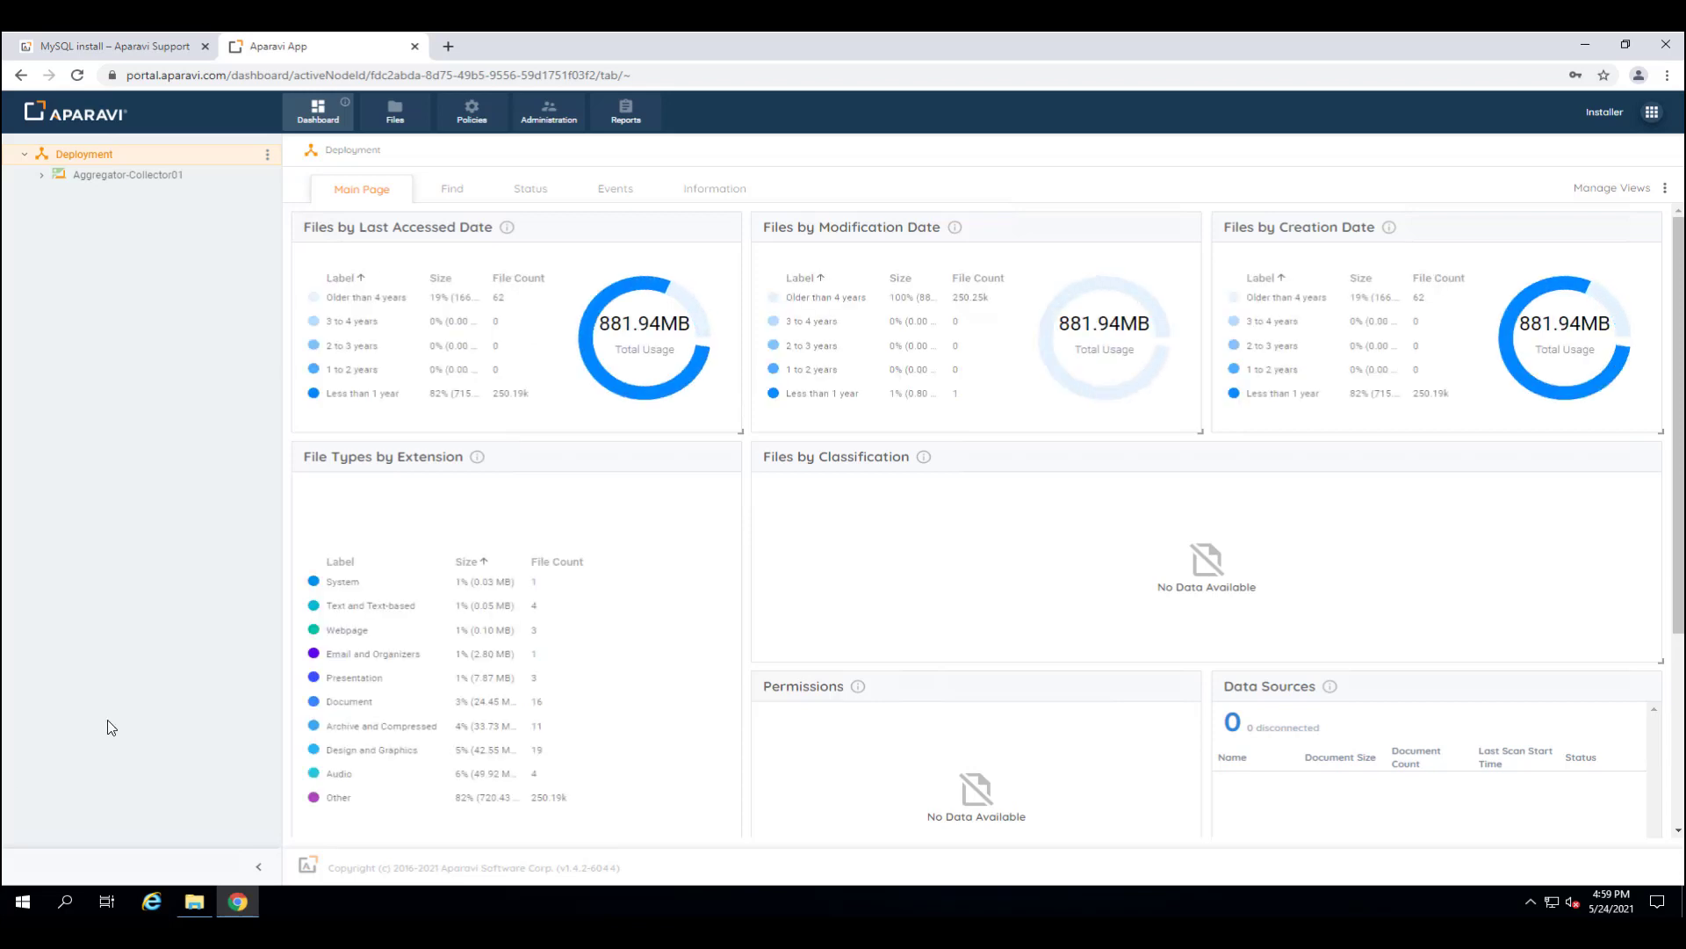
pyautogui.click(129, 174)
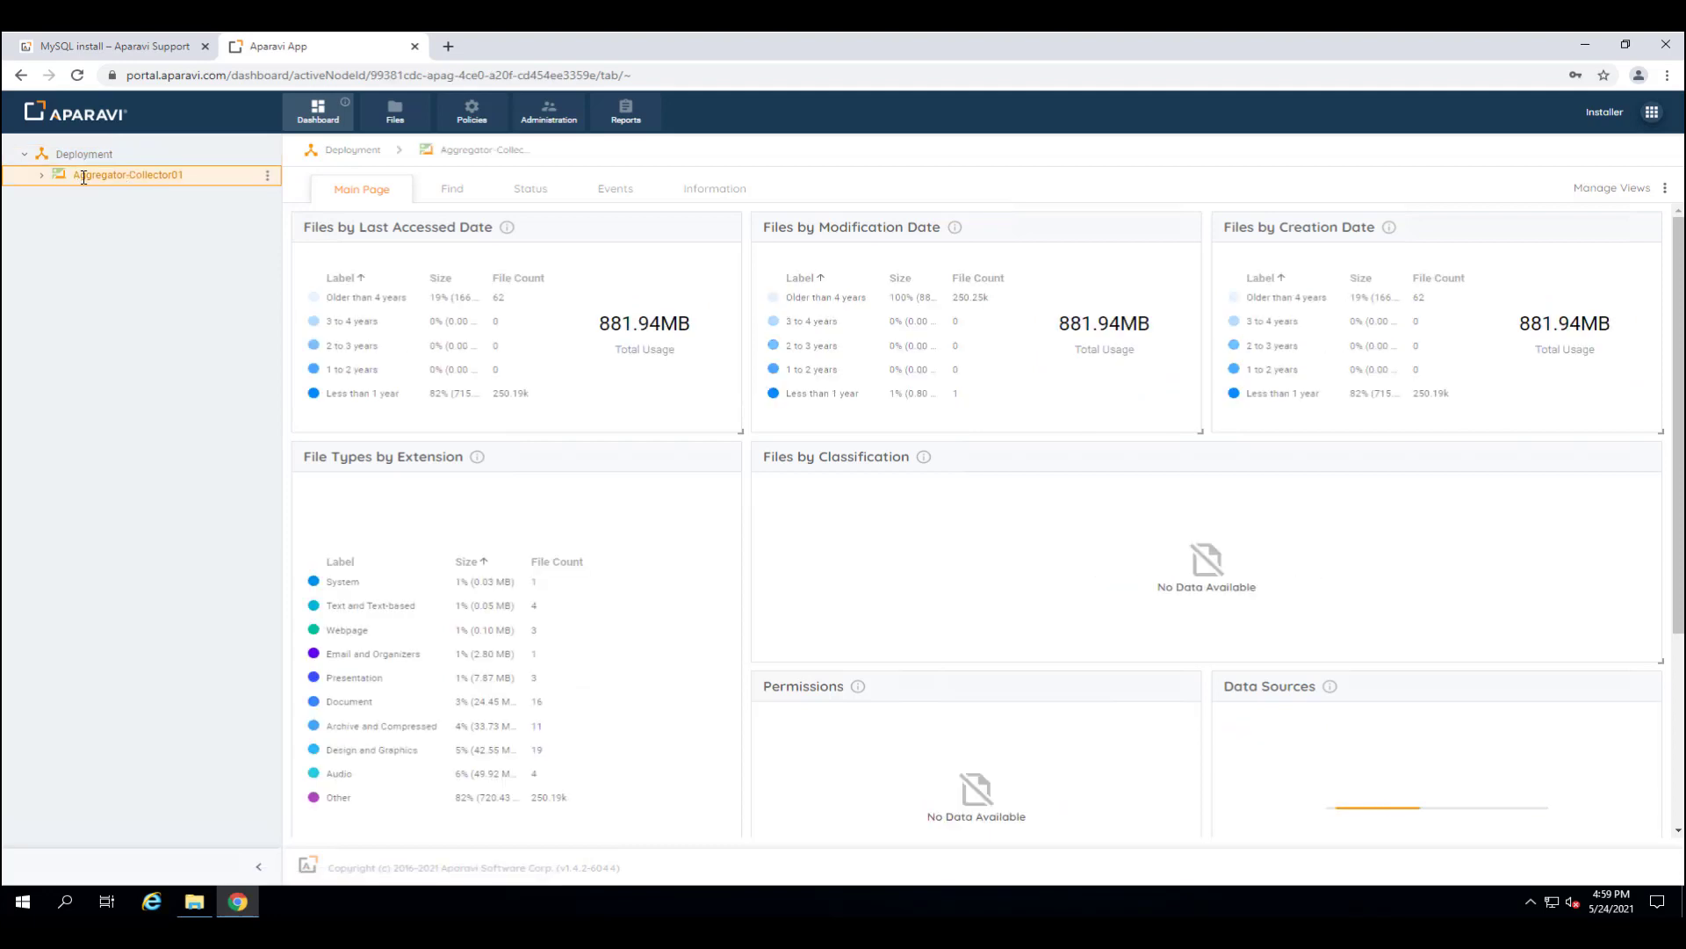
pyautogui.moveTo(111, 178)
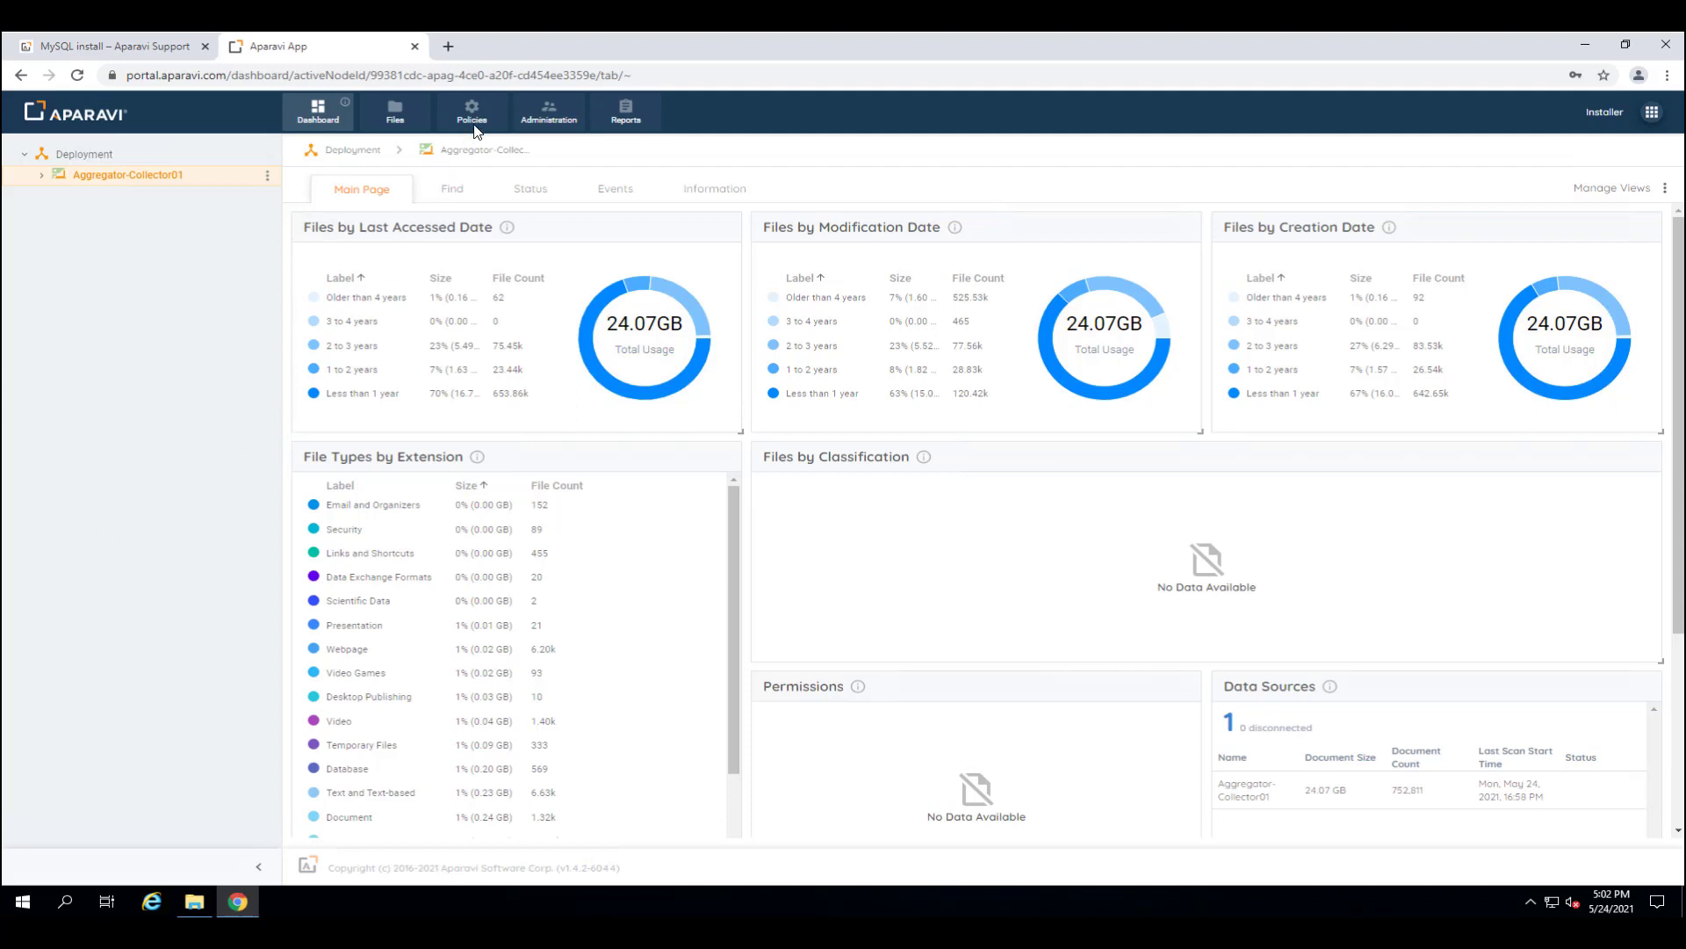
# Step: In the scan policy of Aggregator-Collector01, turn off inheritance from Aparavi and set the include path to C:\Data
pyautogui.click(481, 120)
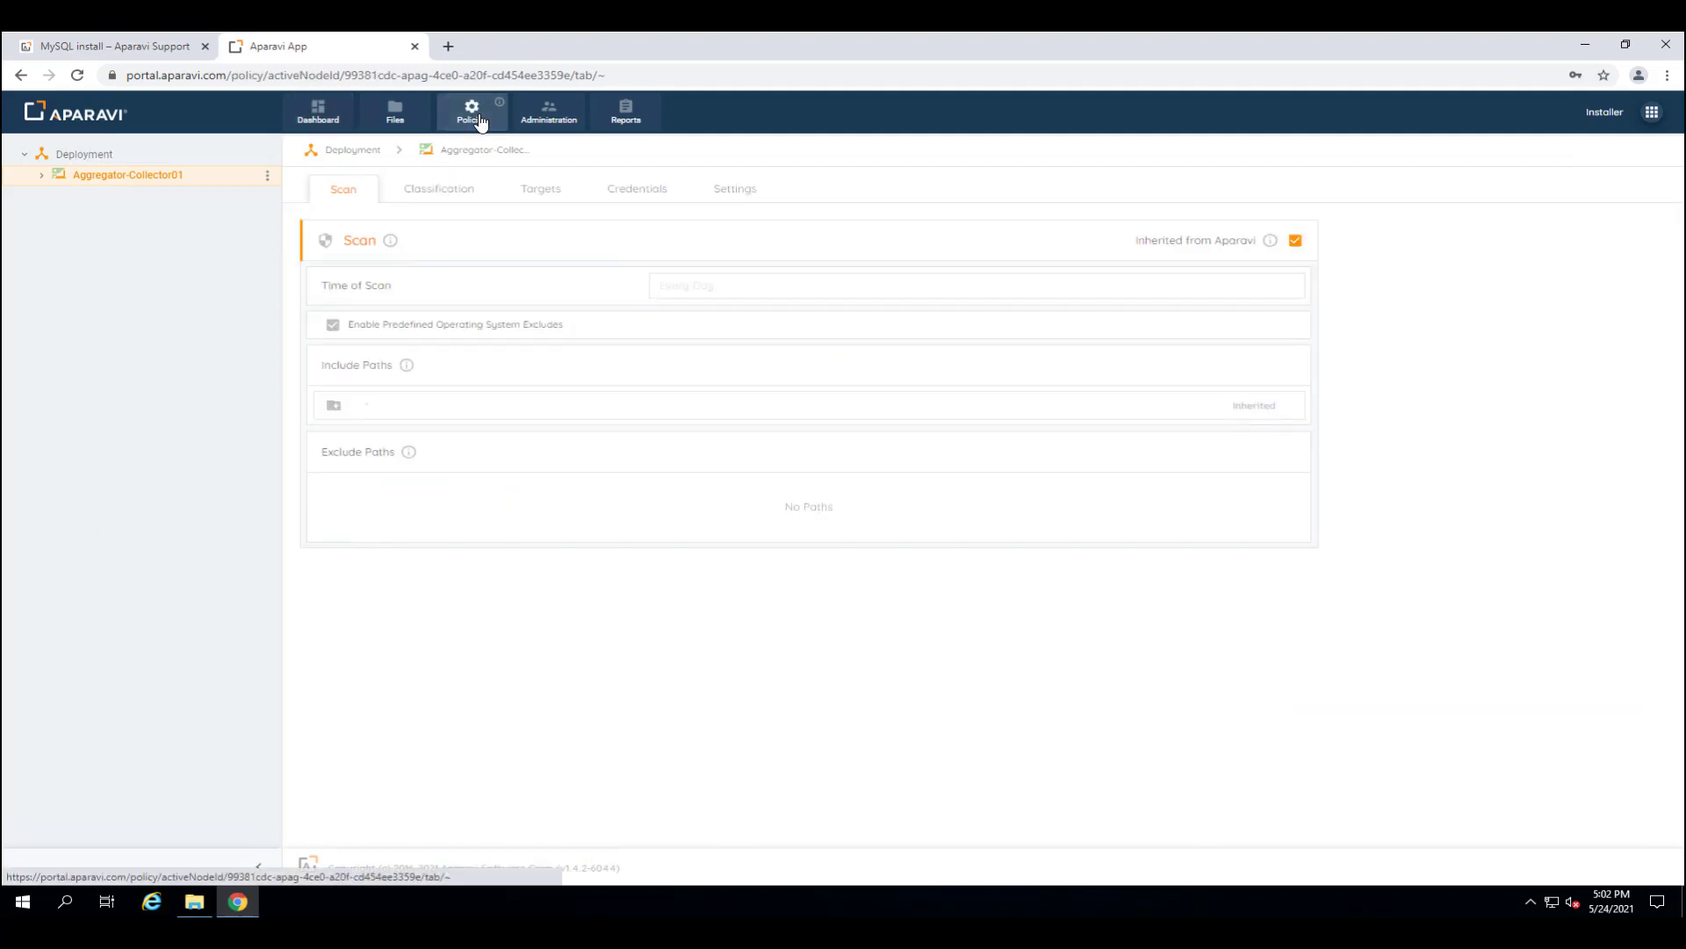
pyautogui.click(1307, 244)
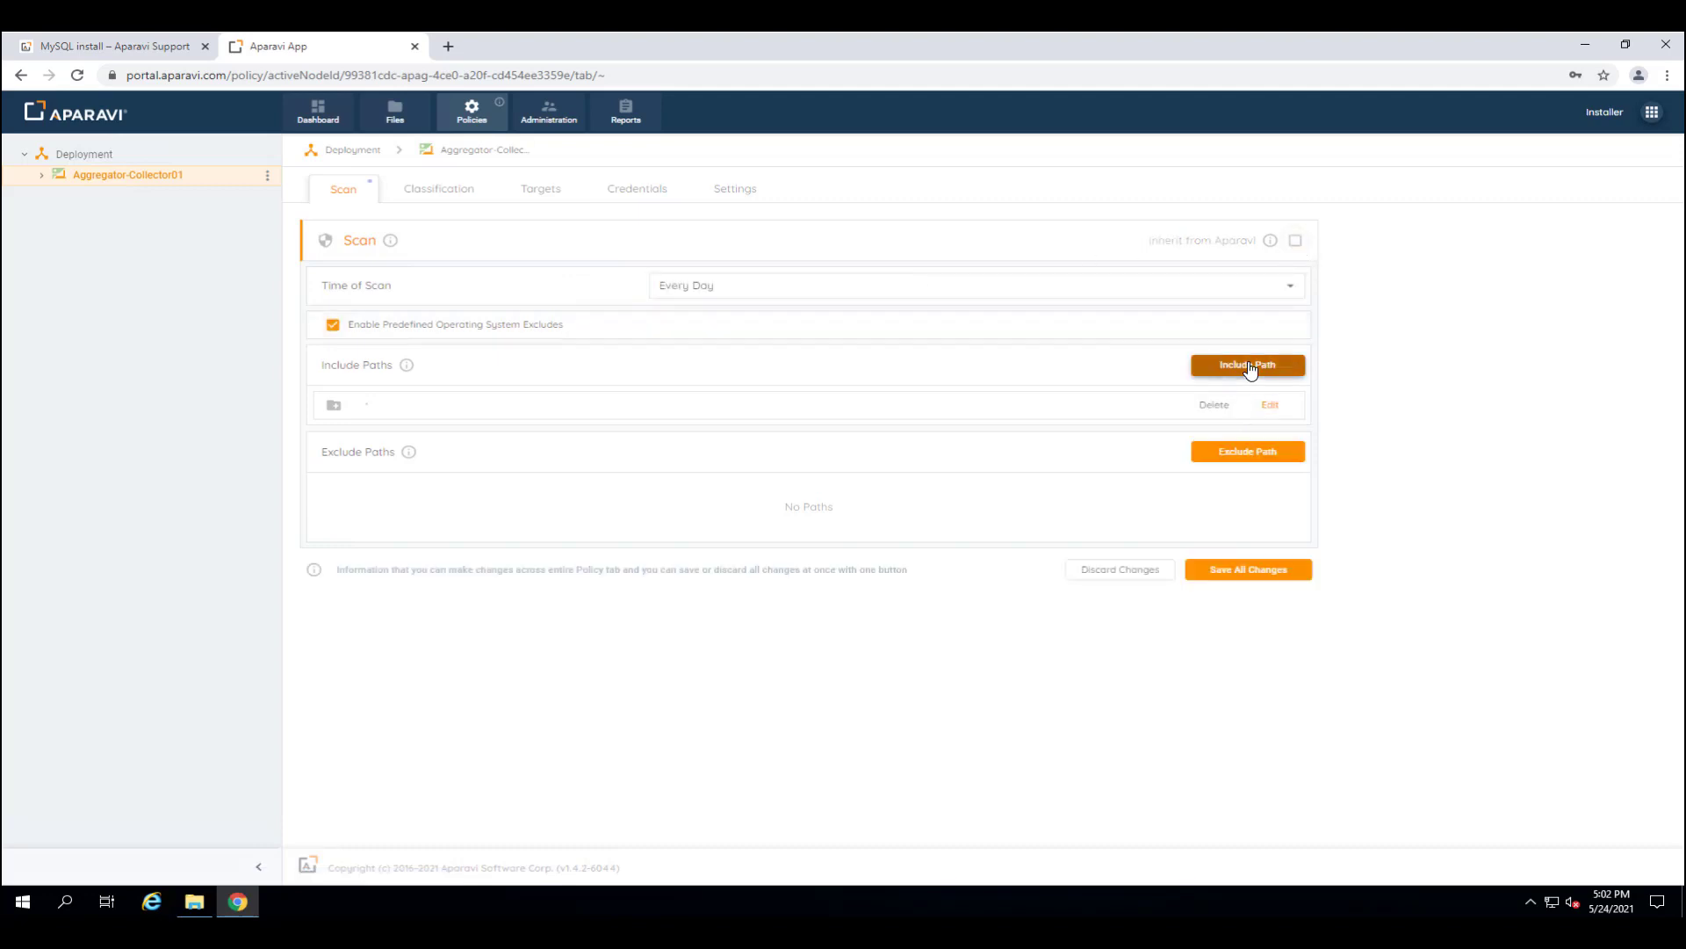
pyautogui.click(1248, 366)
pyautogui.click(742, 509)
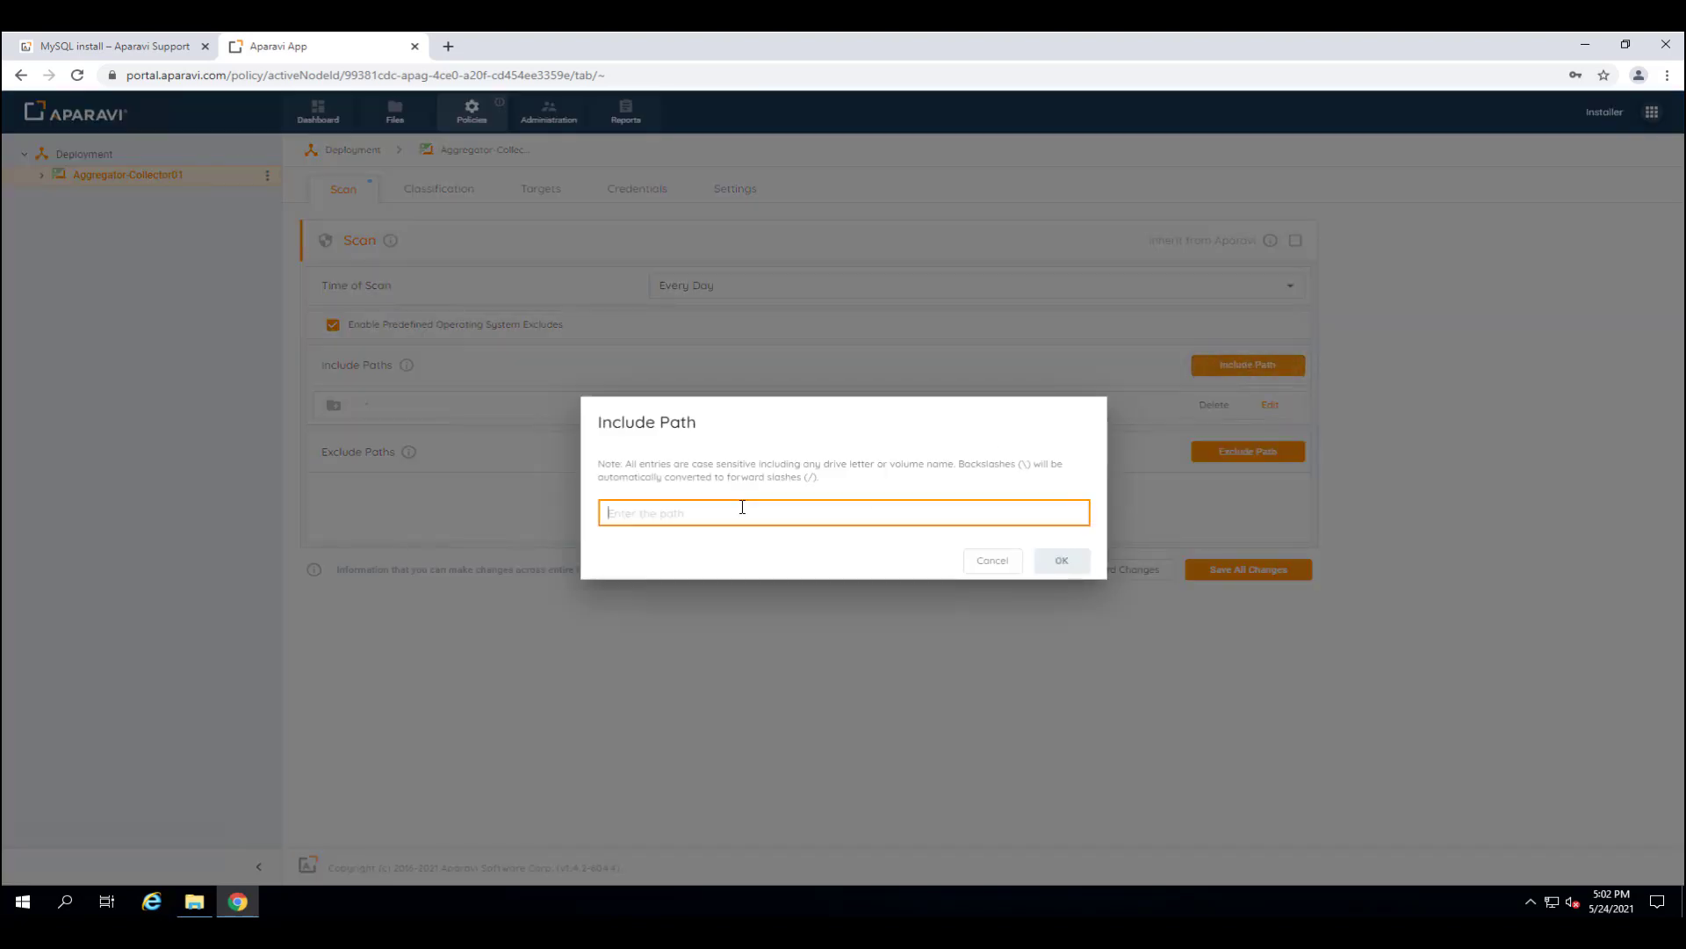
pyautogui.click(694, 514)
pyautogui.click(631, 536)
pyautogui.press('Return')
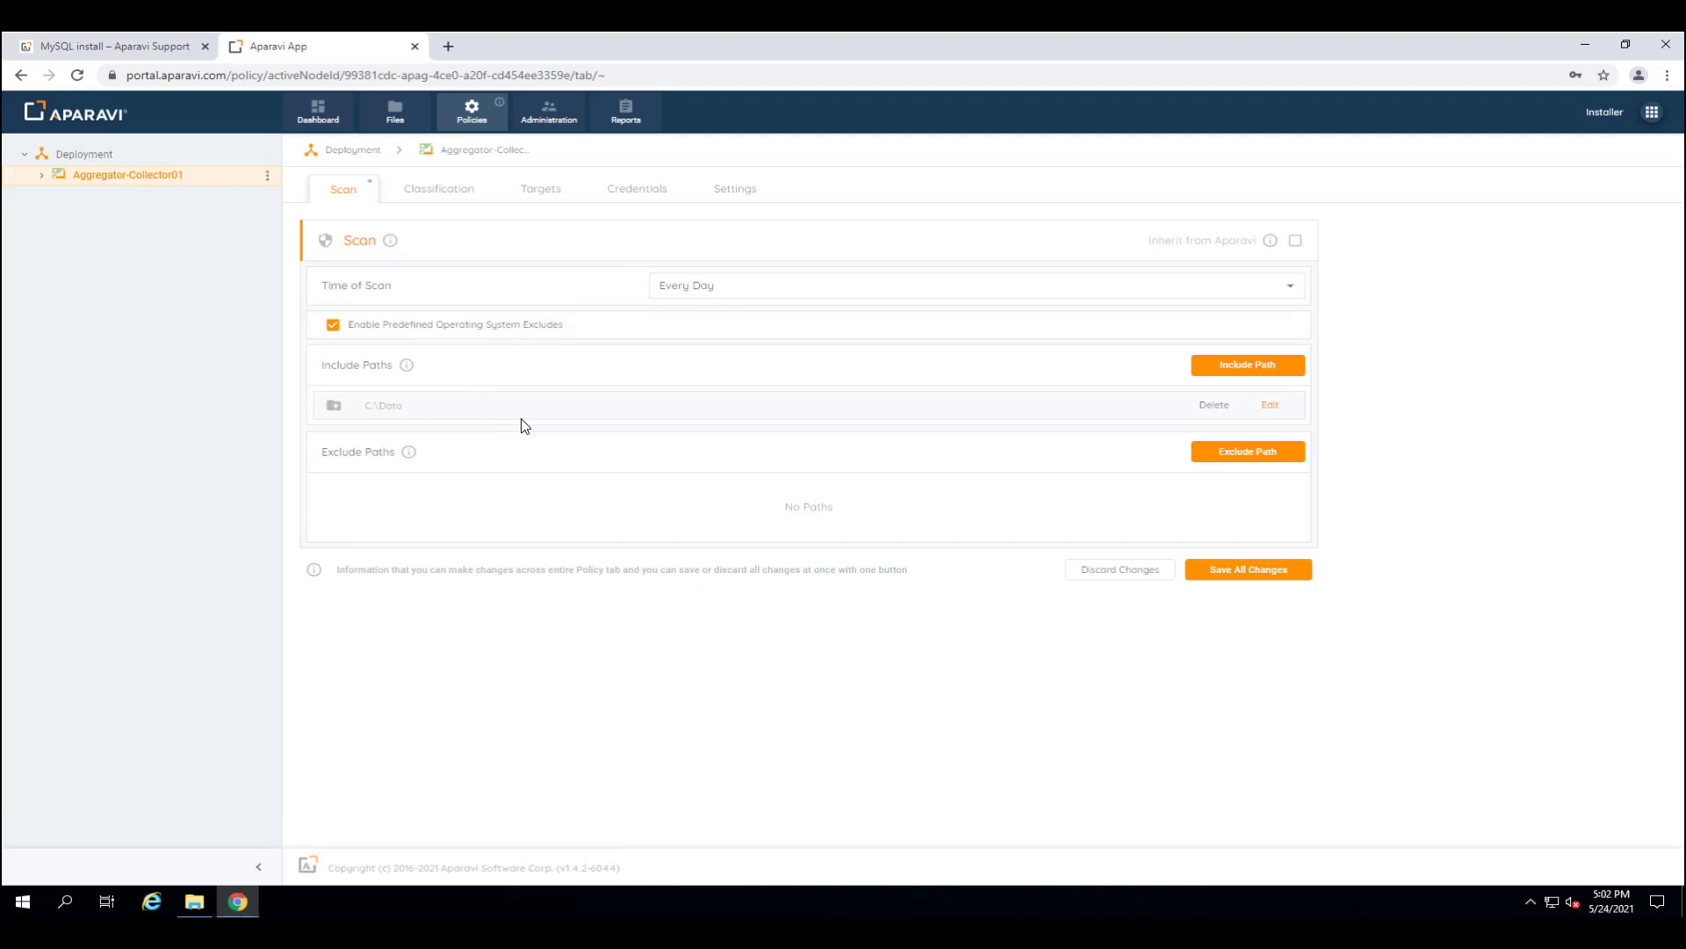
# Step: Turn off classification inheritance, add the predefined United States policies plus FERPA, FFIEC, Proposals / Bids, ITAR, DEA and FISMA, and save all changes
pyautogui.click(649, 195)
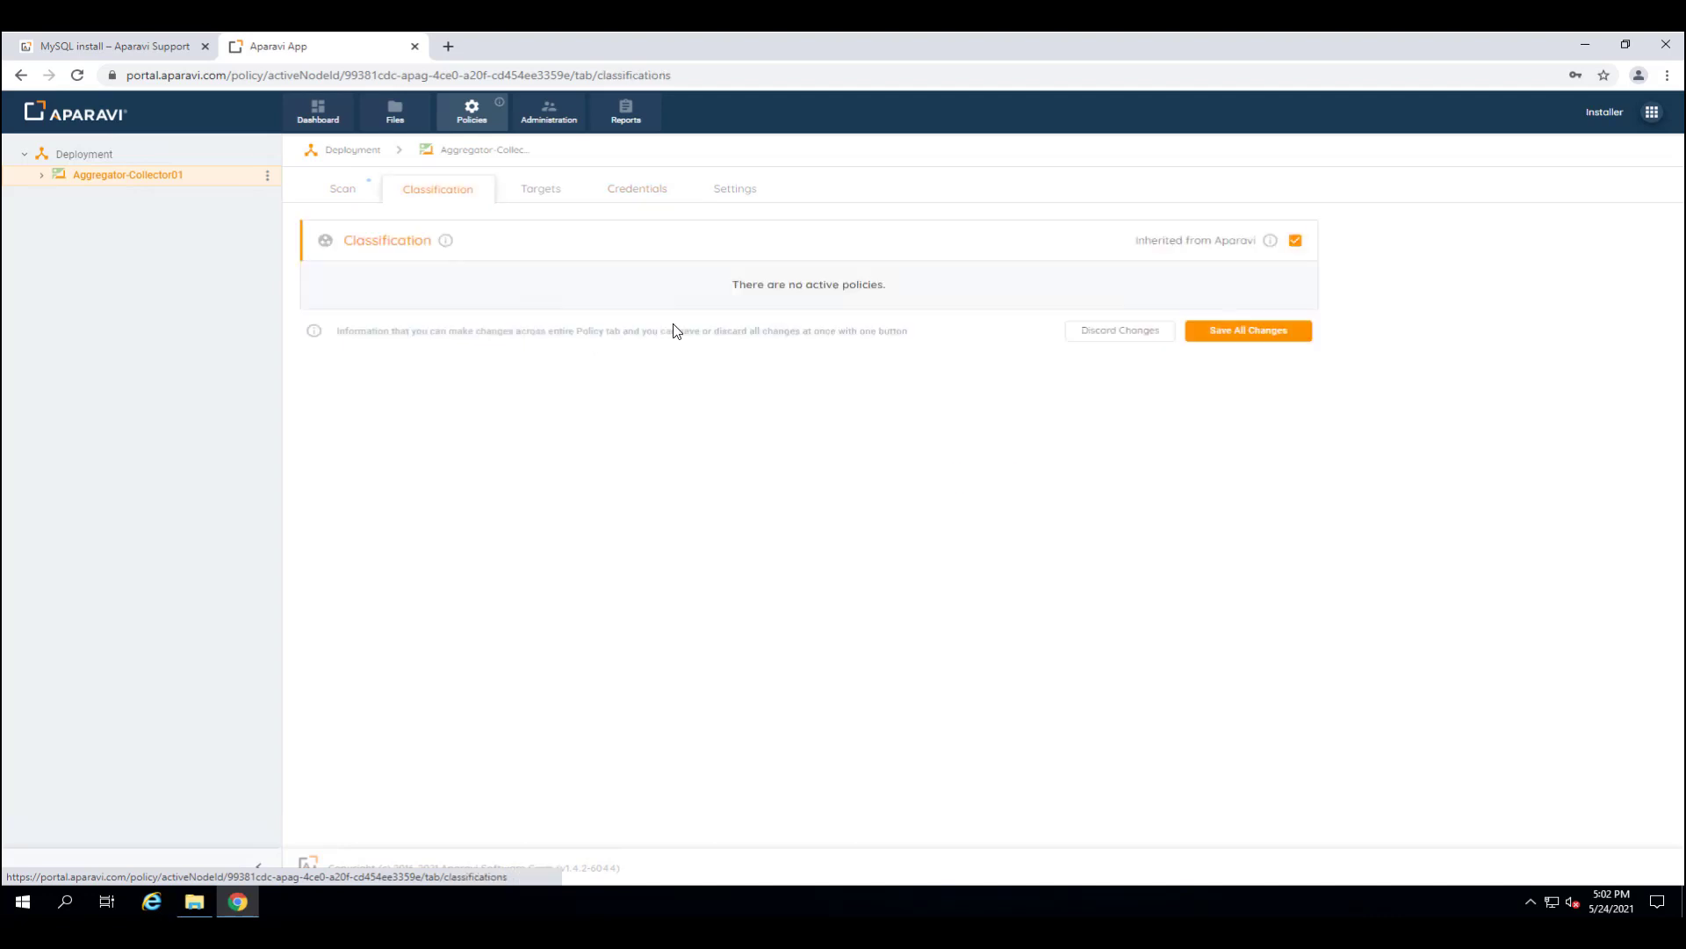
pyautogui.click(1295, 242)
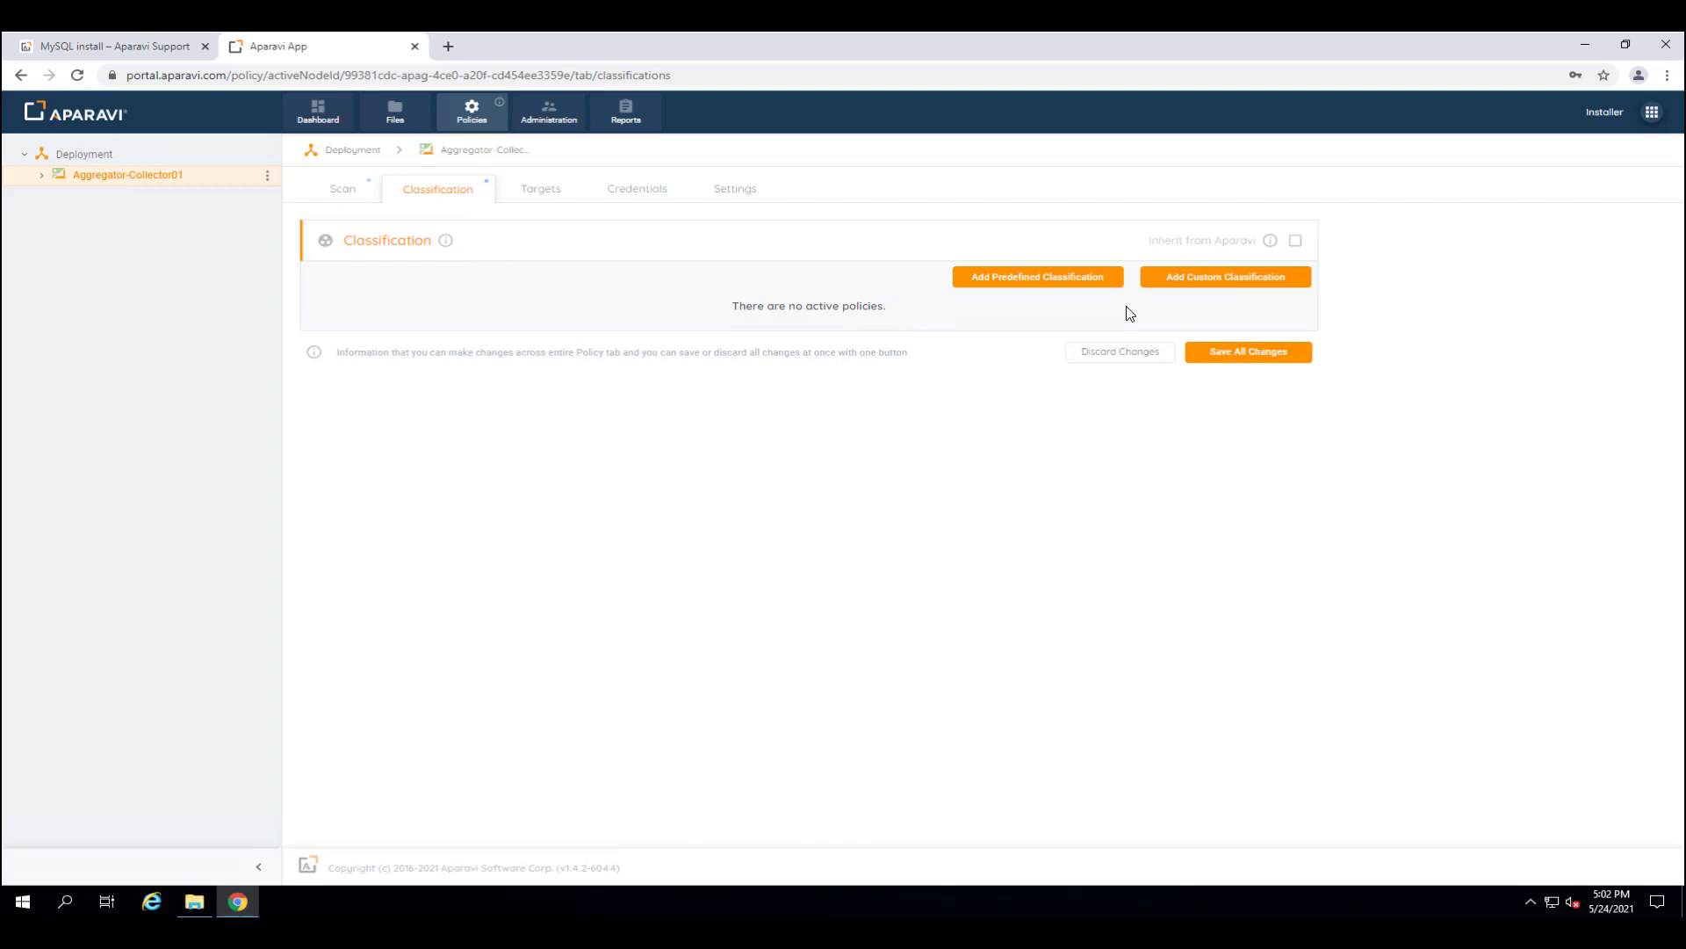
pyautogui.click(1002, 283)
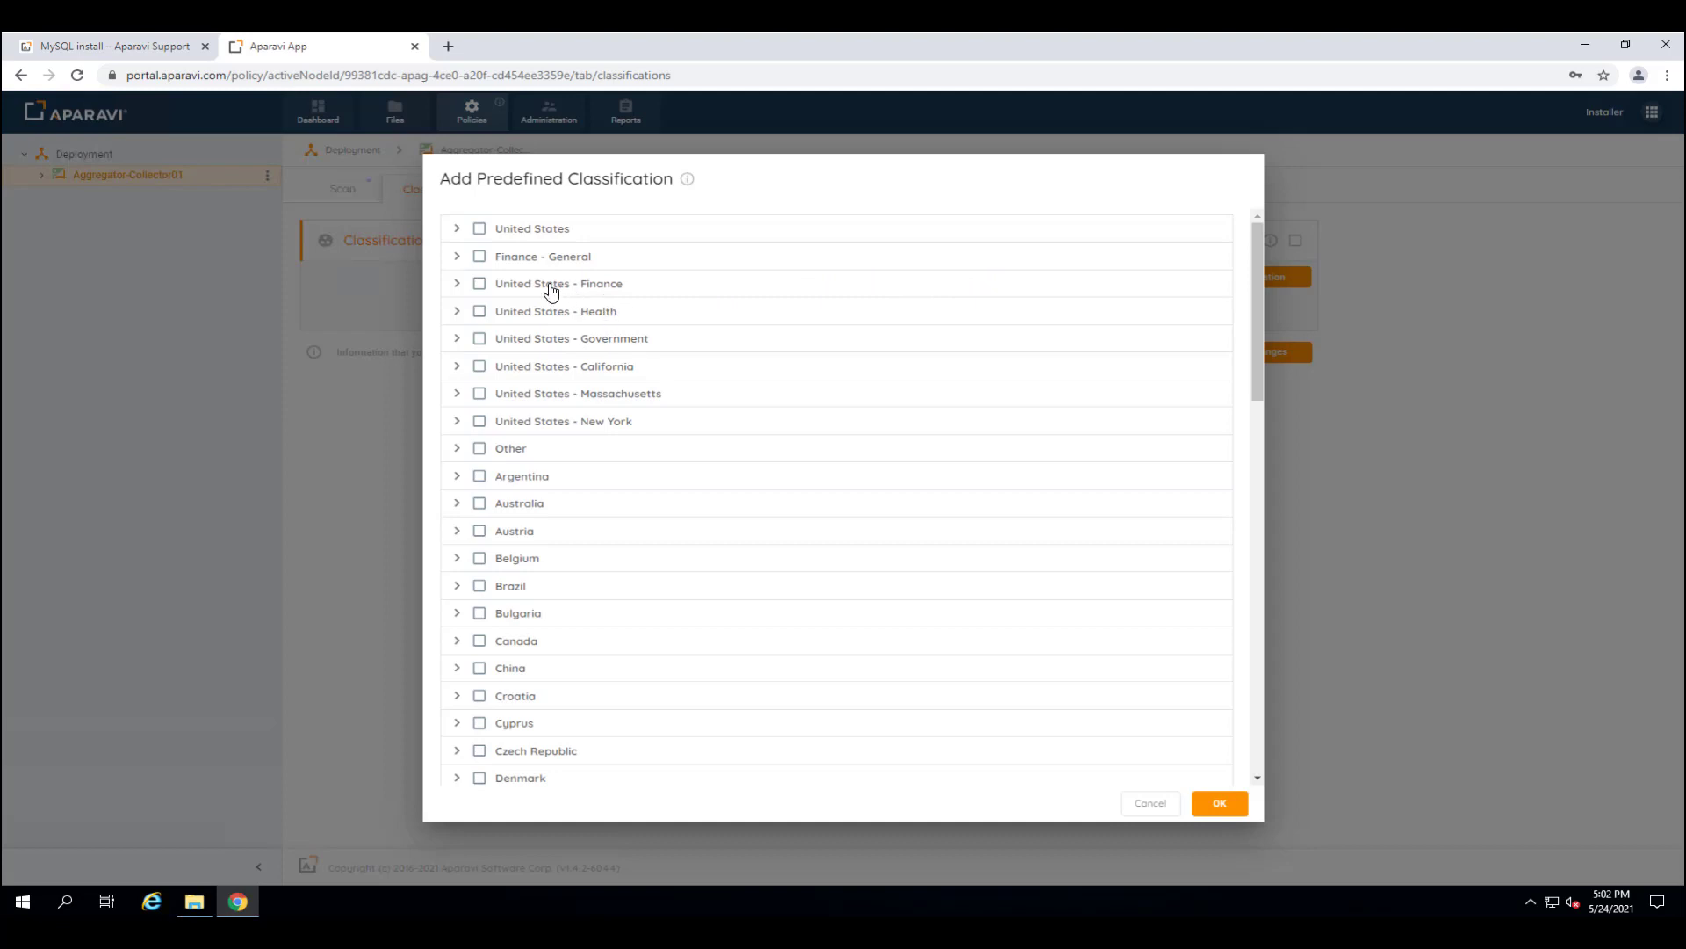
pyautogui.click(457, 230)
pyautogui.click(480, 229)
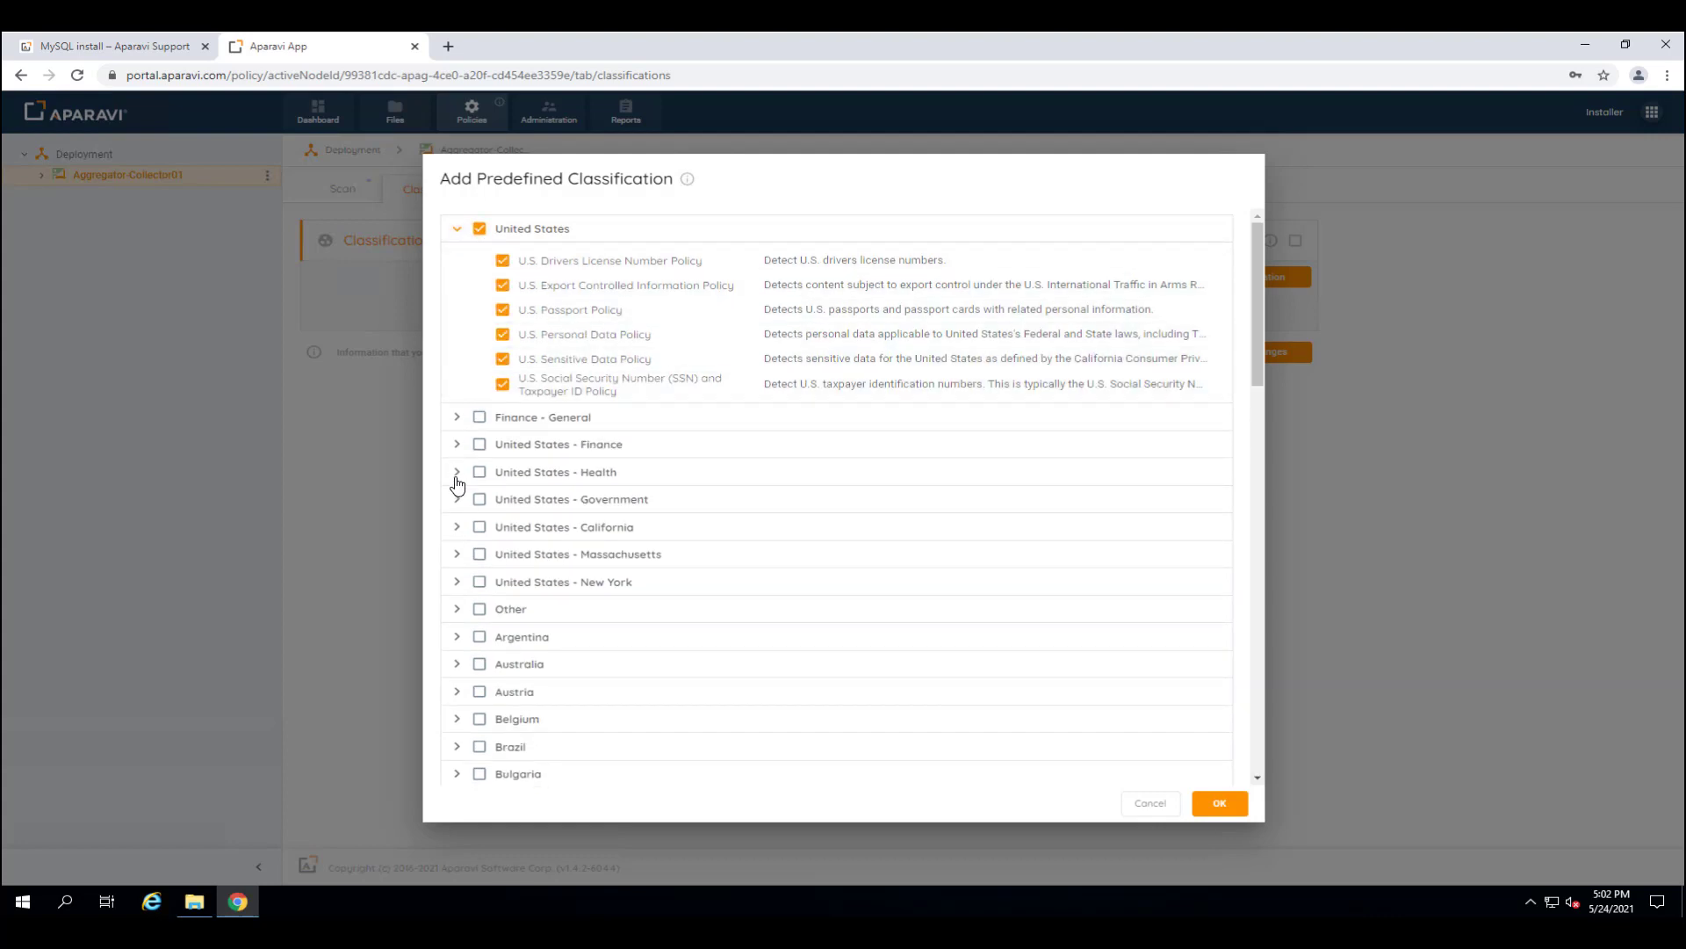
pyautogui.click(1220, 803)
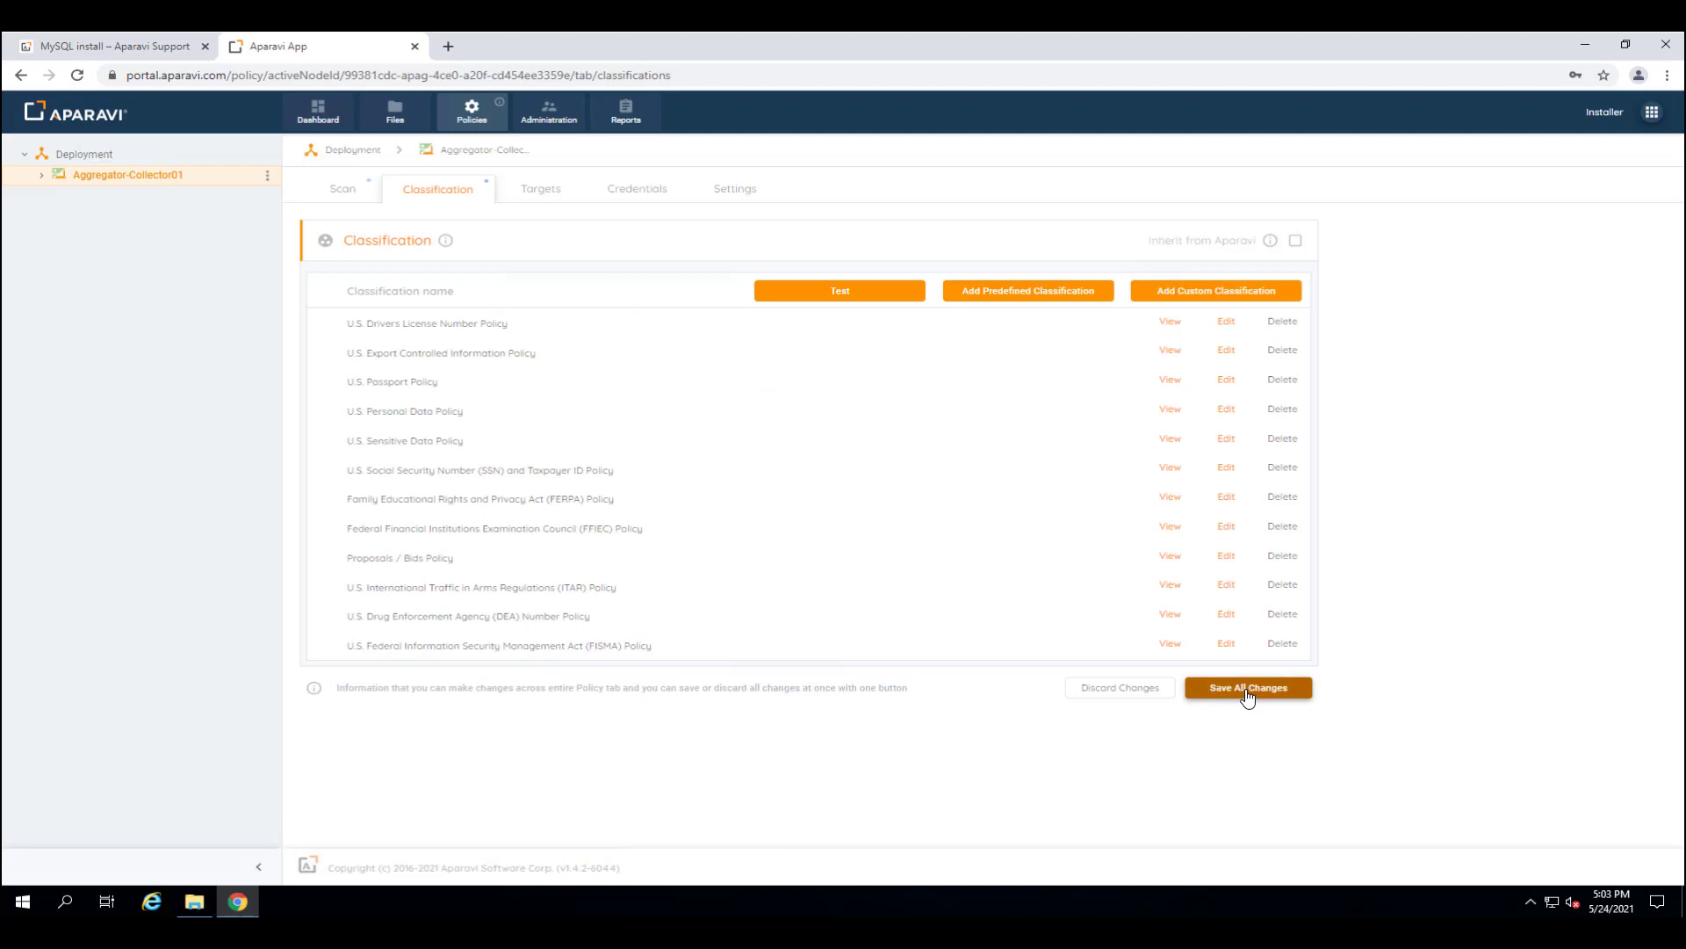
pyautogui.click(1248, 694)
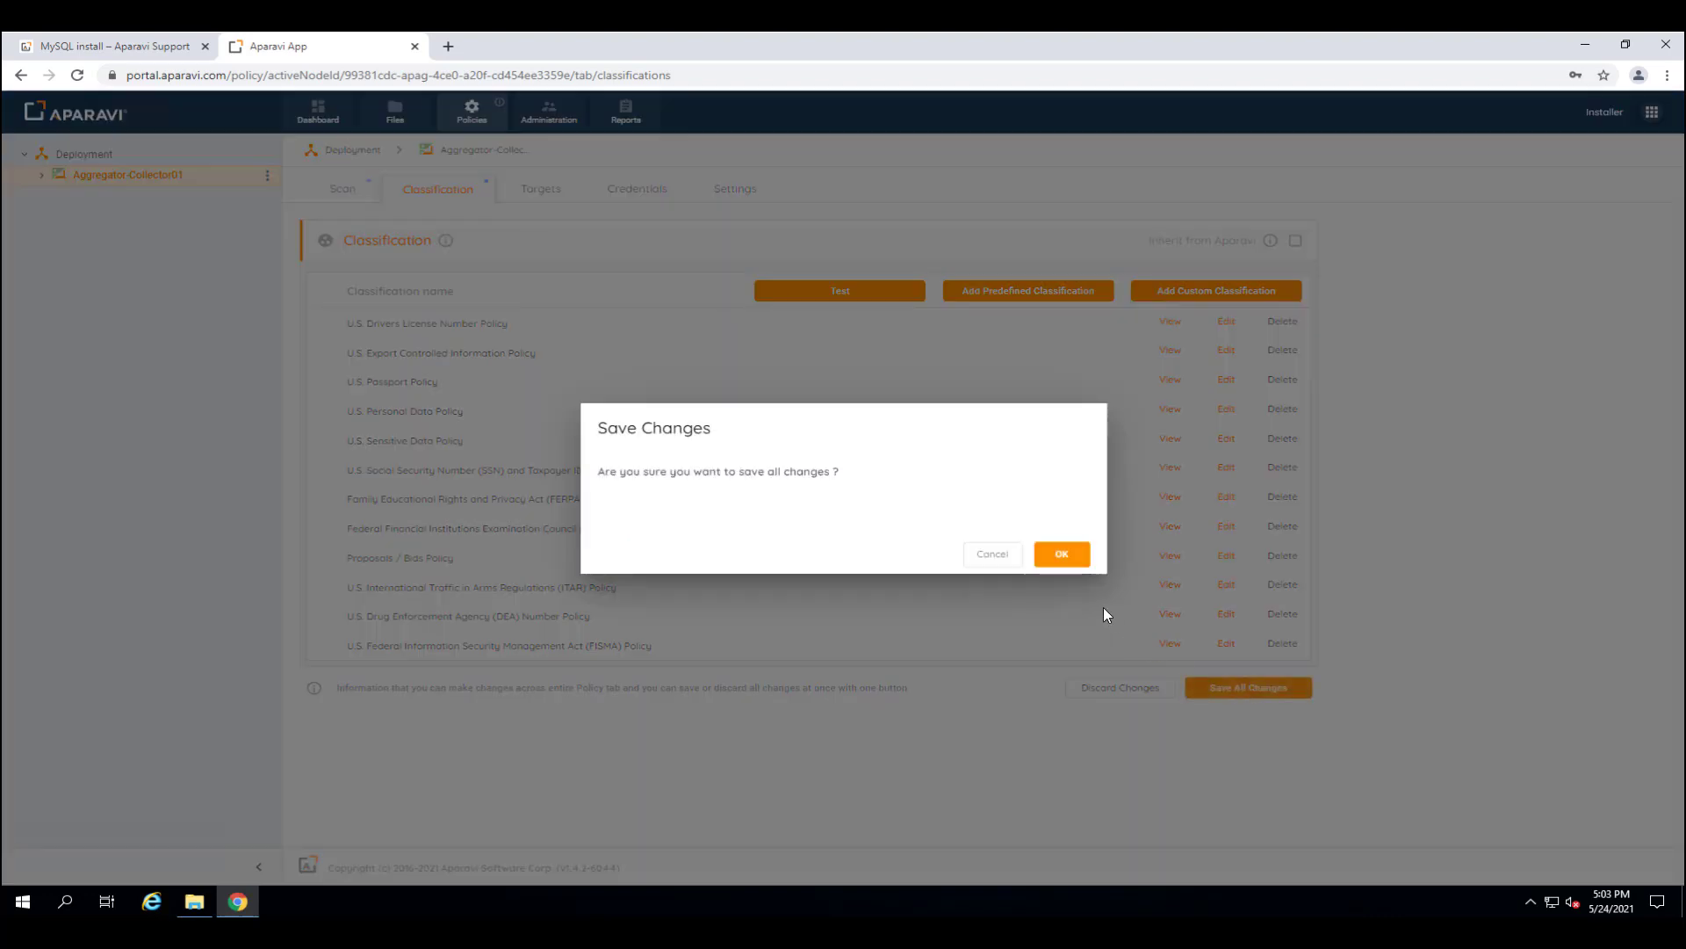
pyautogui.click(1063, 557)
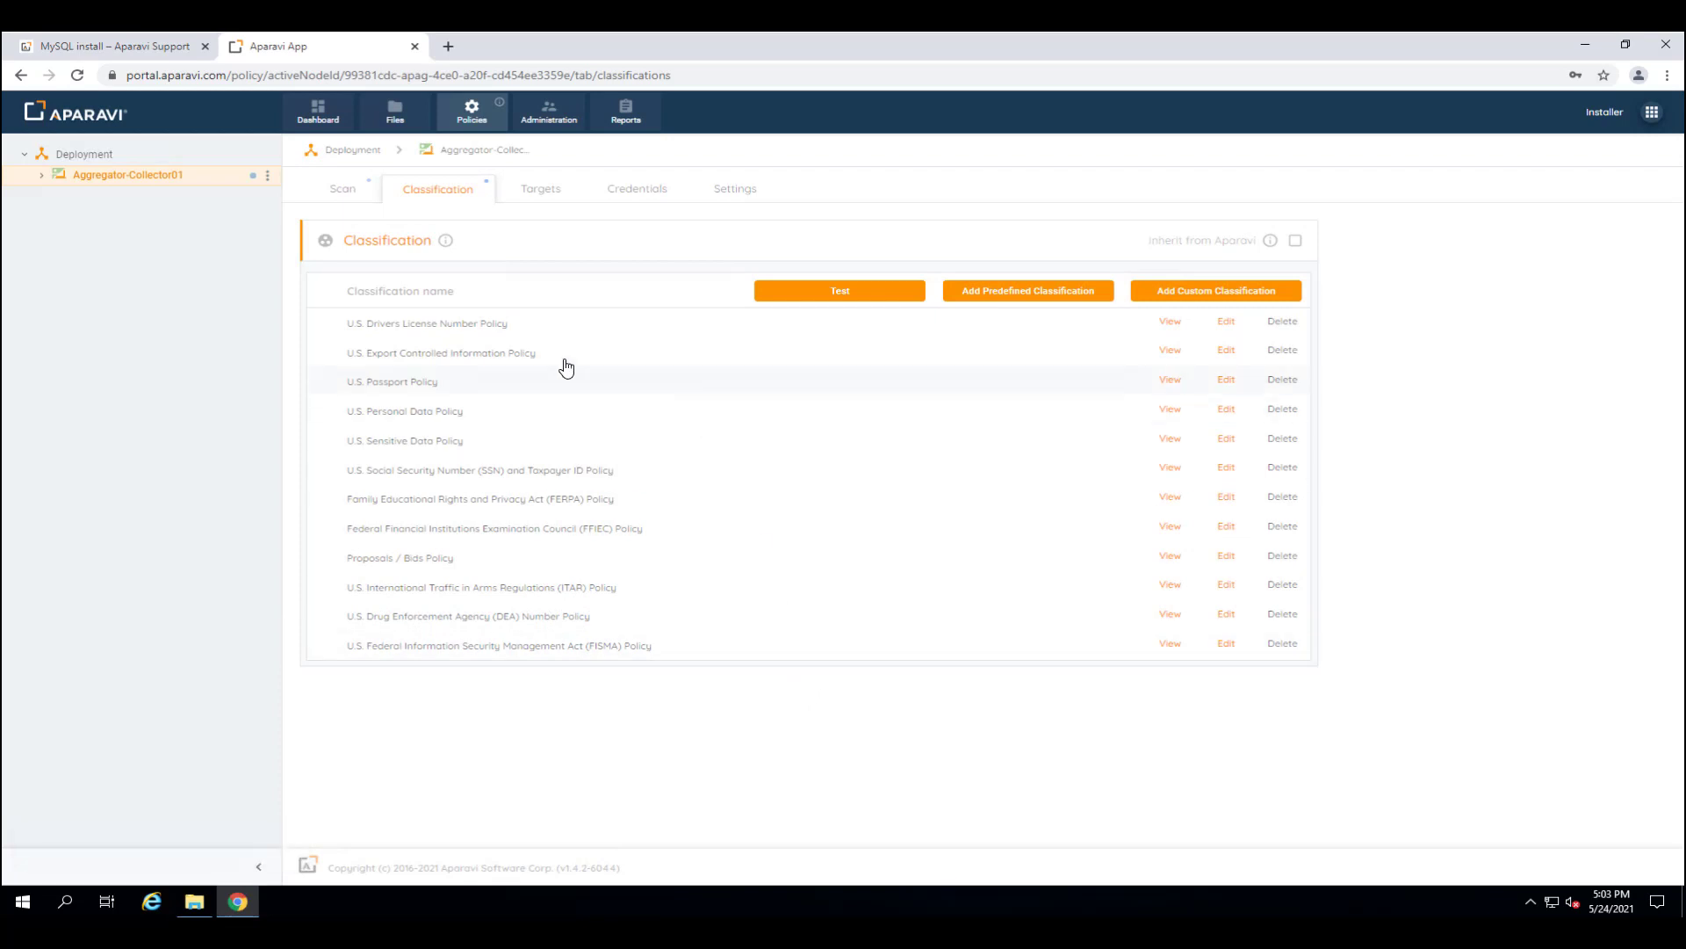
# Step: Open the dashboard's task status for Aggregator-Collector01 and expand its current tasks
pyautogui.click(318, 113)
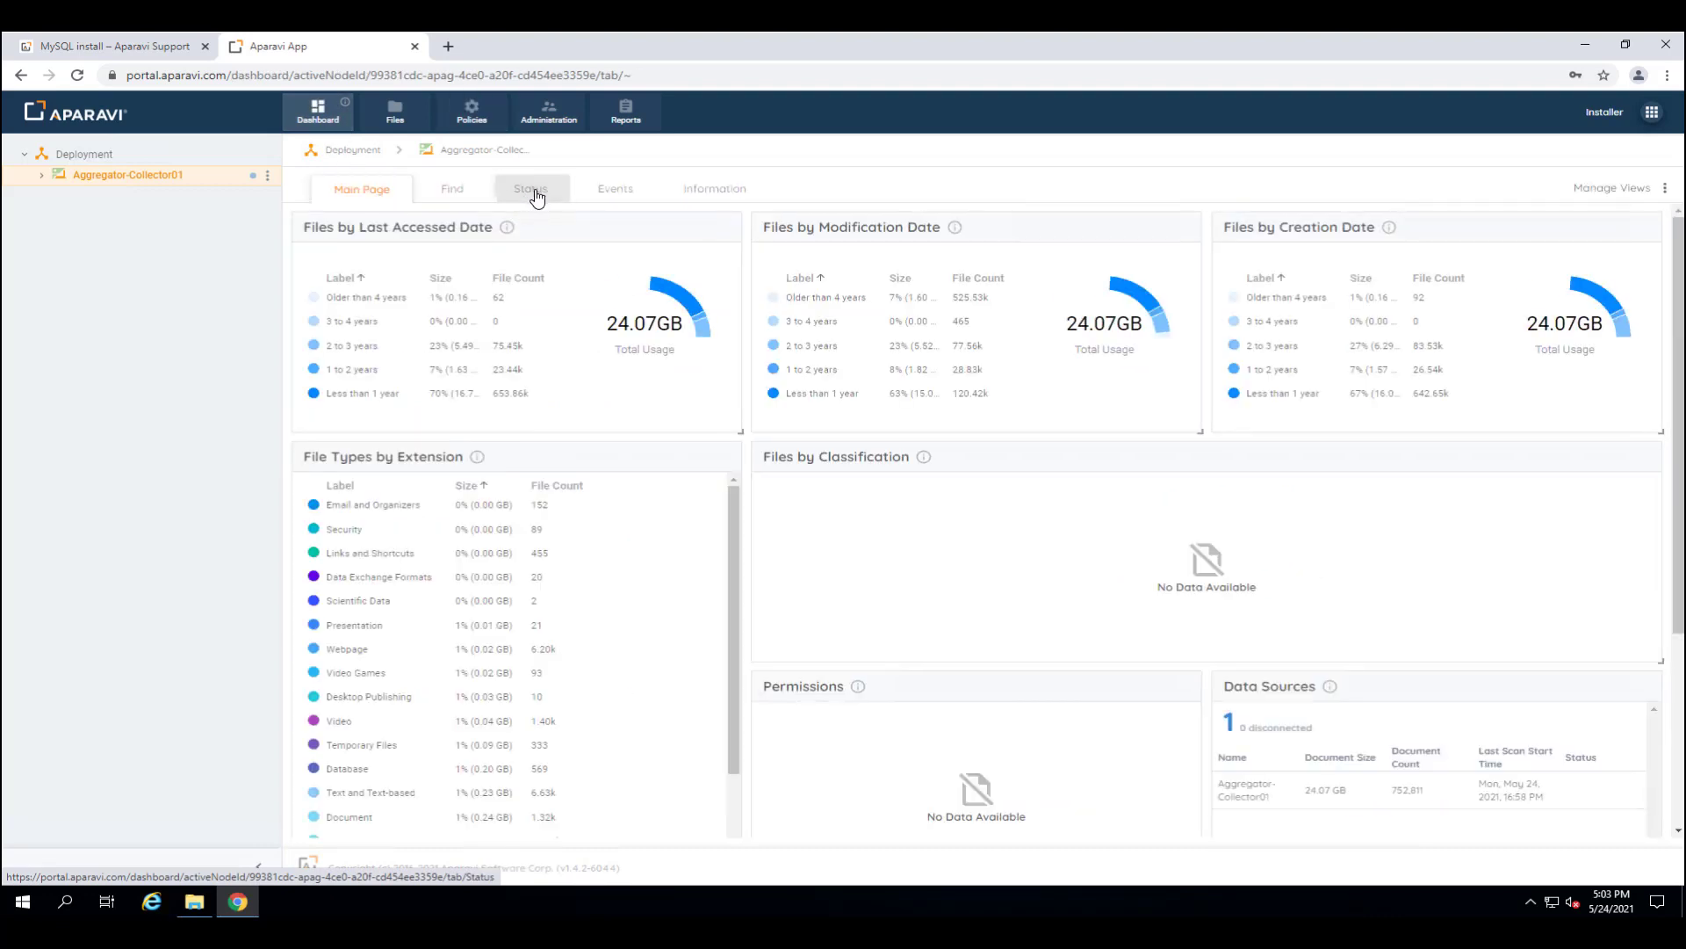
pyautogui.click(538, 193)
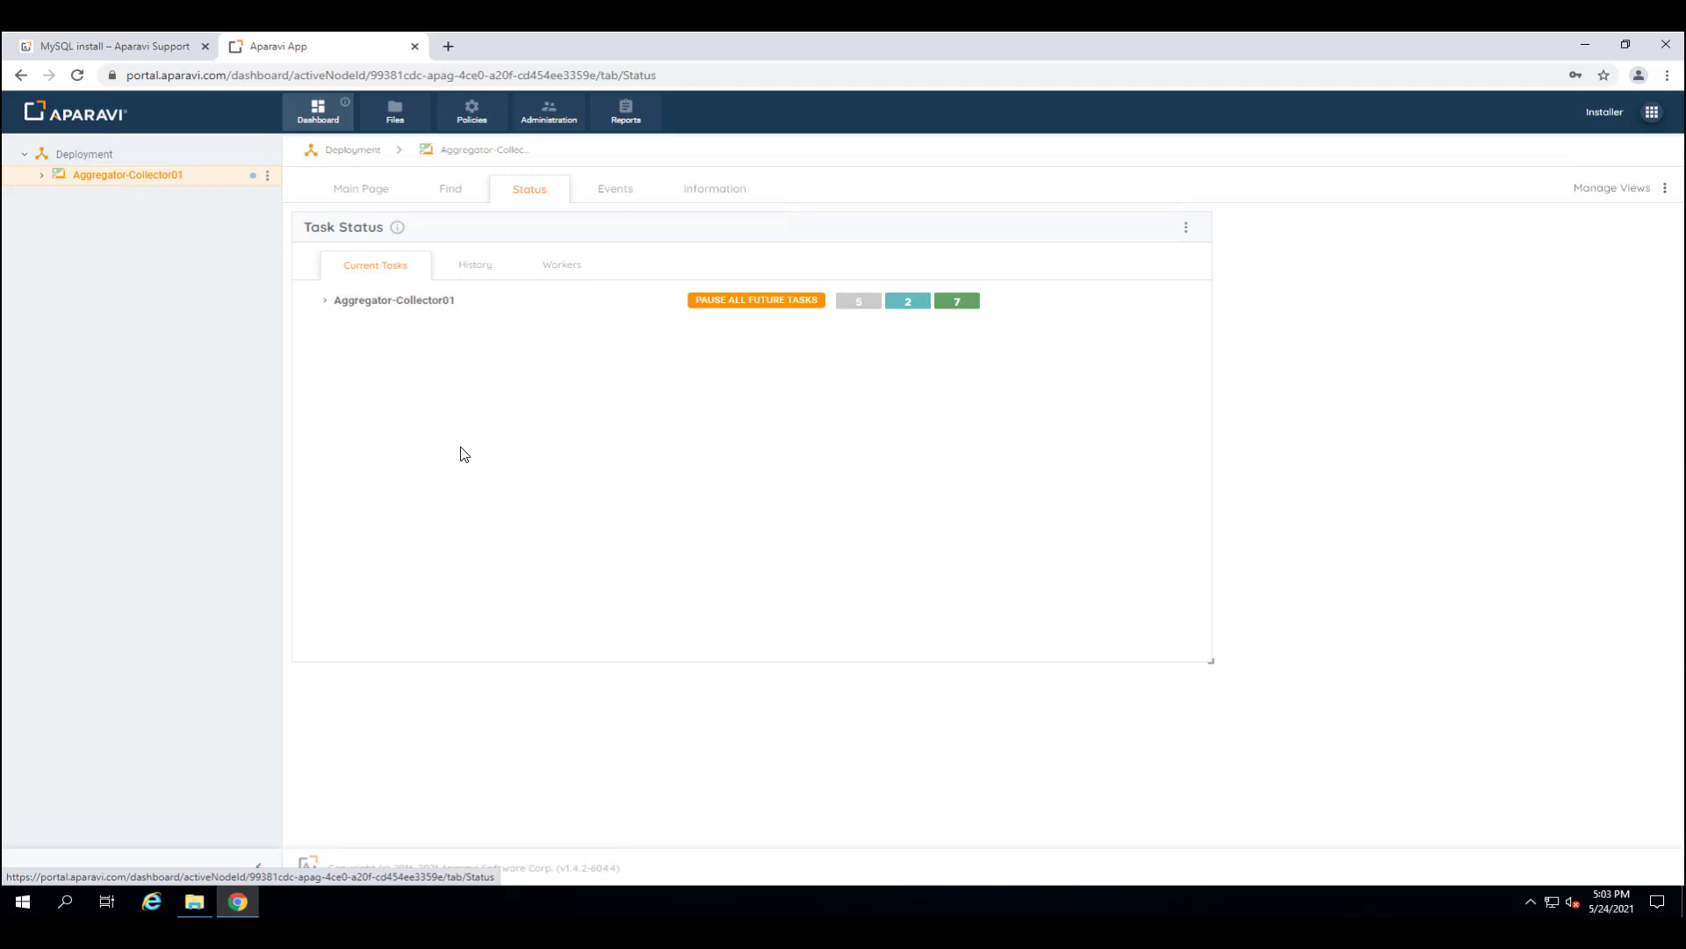
pyautogui.click(325, 301)
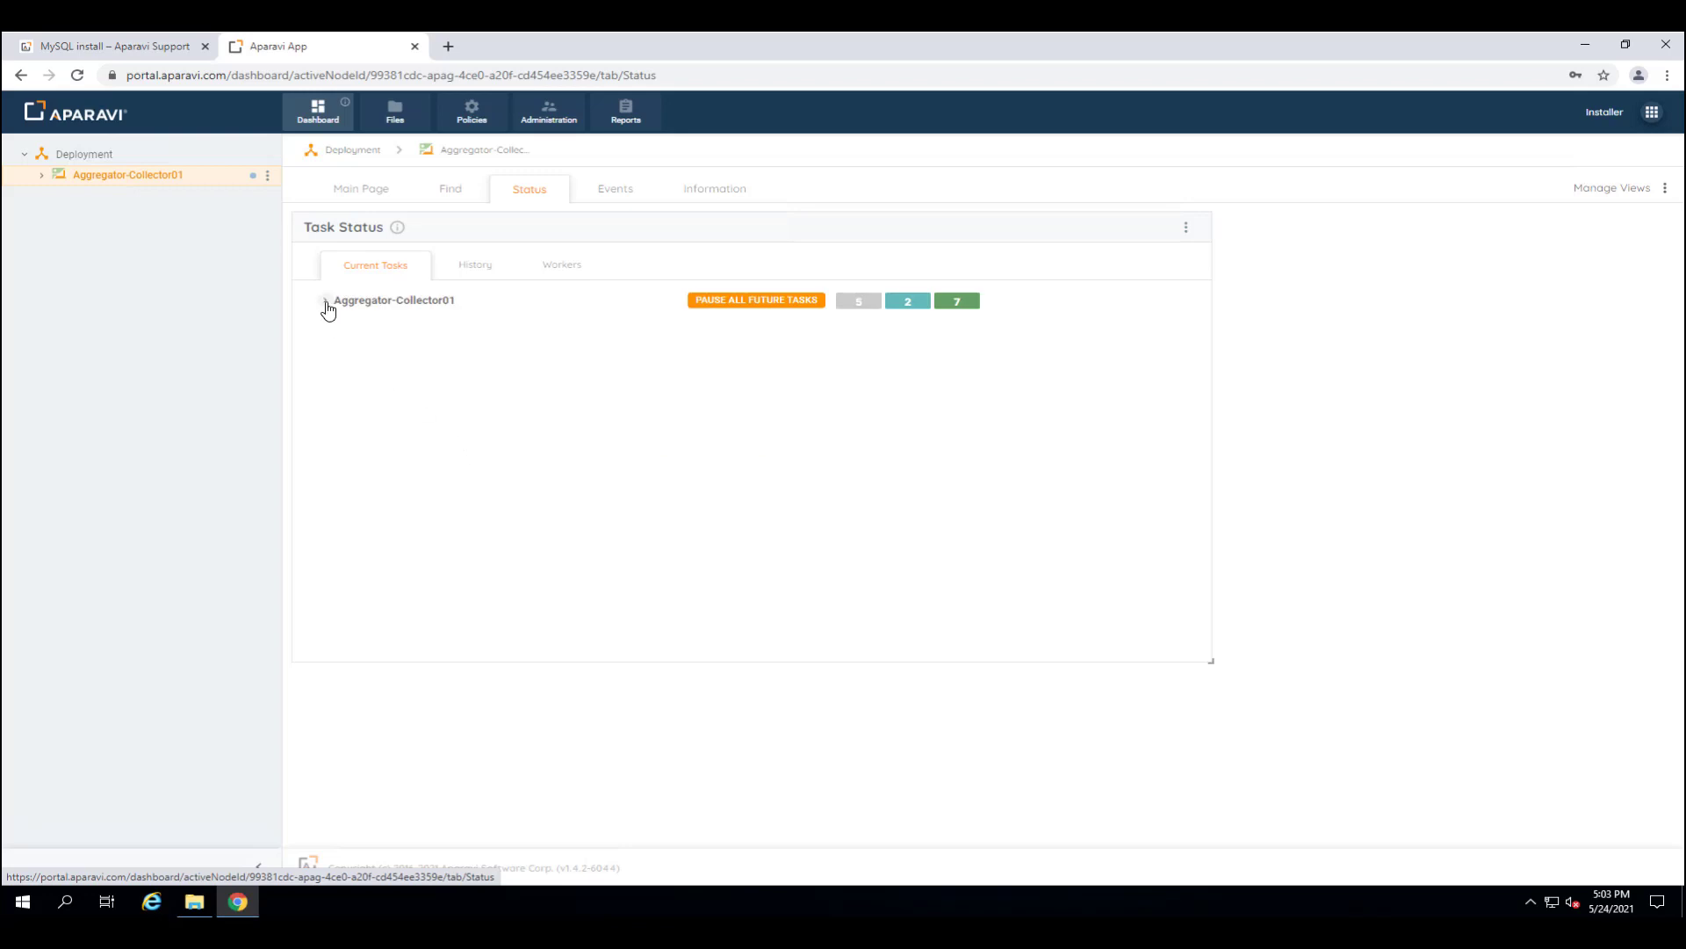